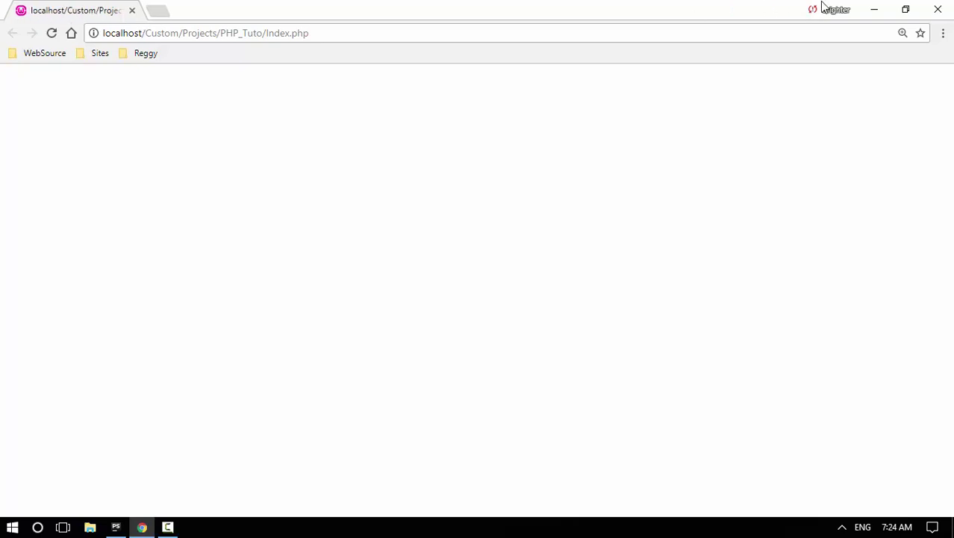
Minimize Chrome's blank Index.php page to bring the PhpStorm editor forward.
{"action": "left_click", "coordinate": [873, 10]}
Start class Index with a private $count property initialised to 0.
{"action": "left_click", "coordinate": [343, 140]}
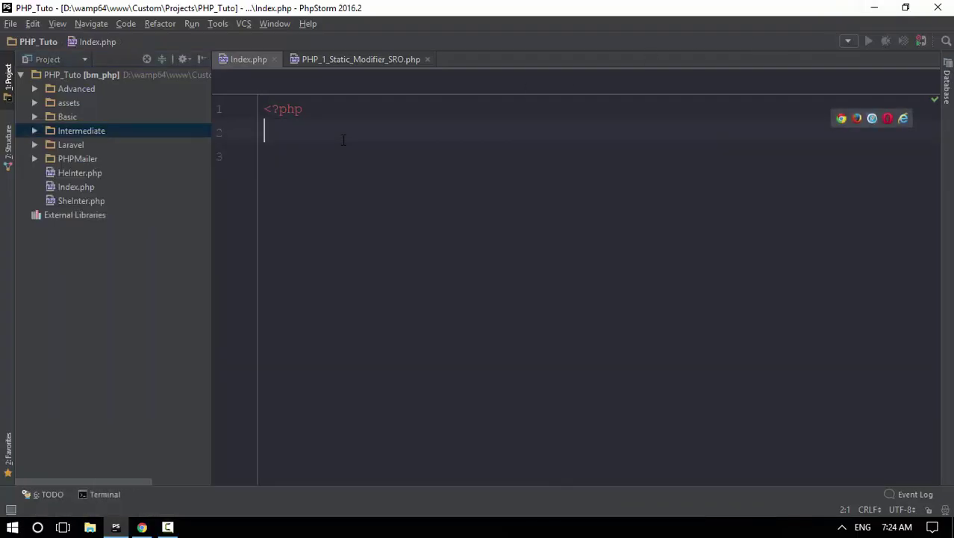
{"action": "type", "text": "clas"}
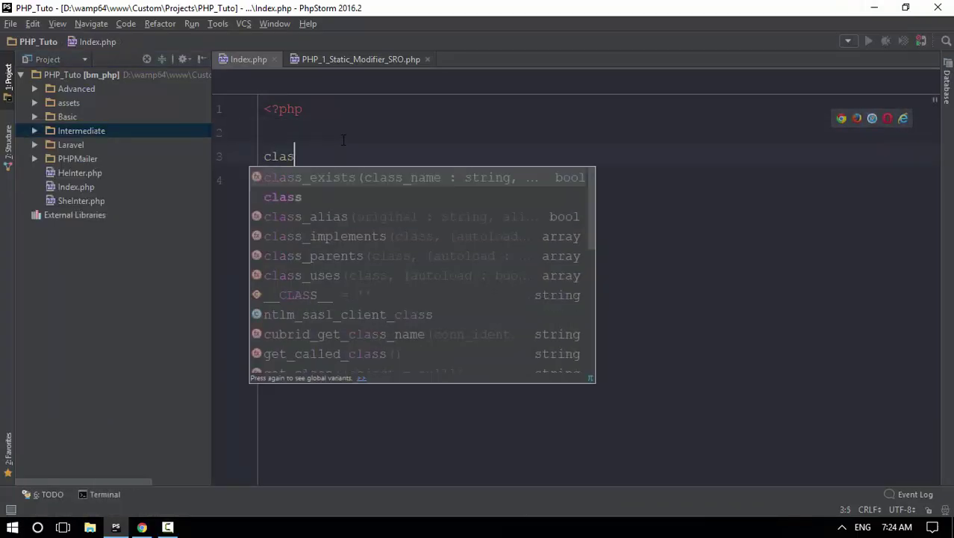
{"action": "type", "text": "s Index"}
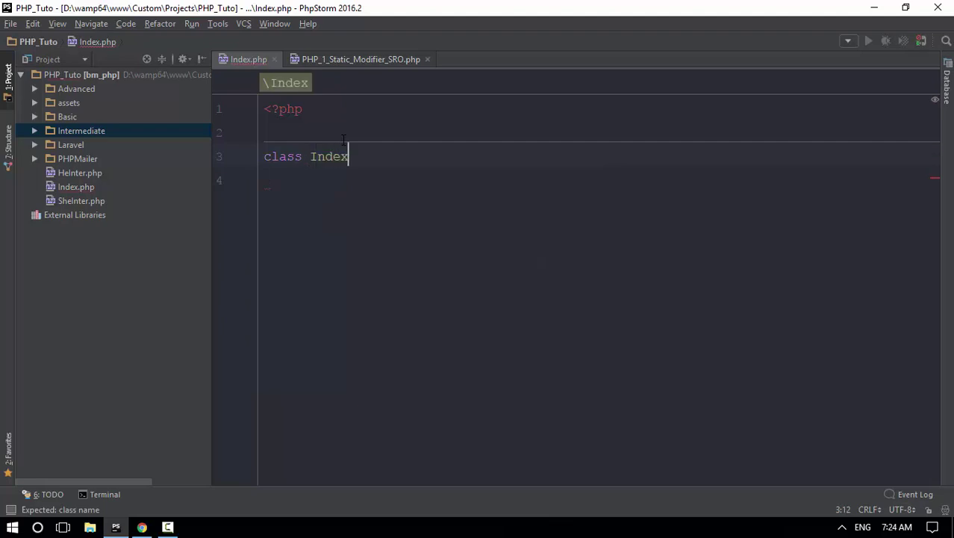
{"action": "type", "text": "{"}
{"action": "key", "text": "Return"}
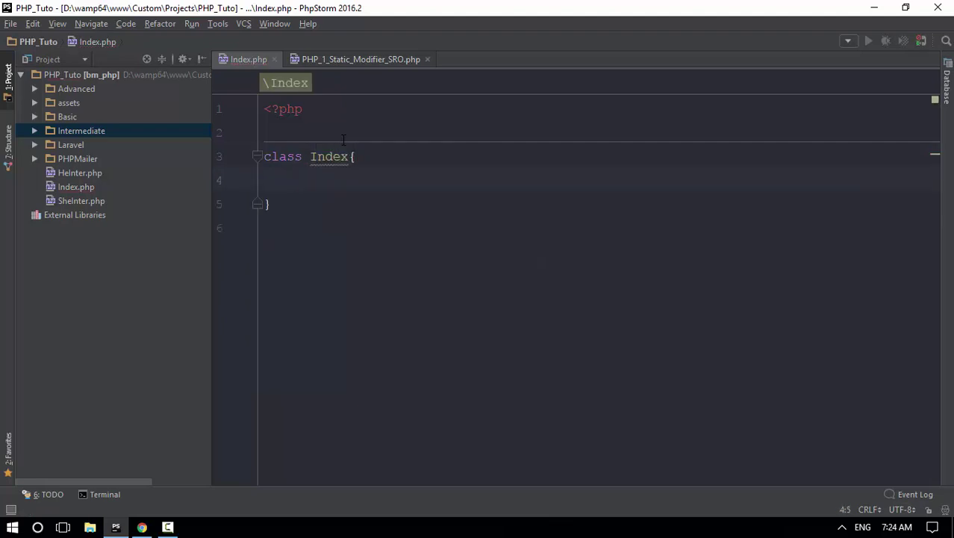
{"action": "type", "text": "private $count"}
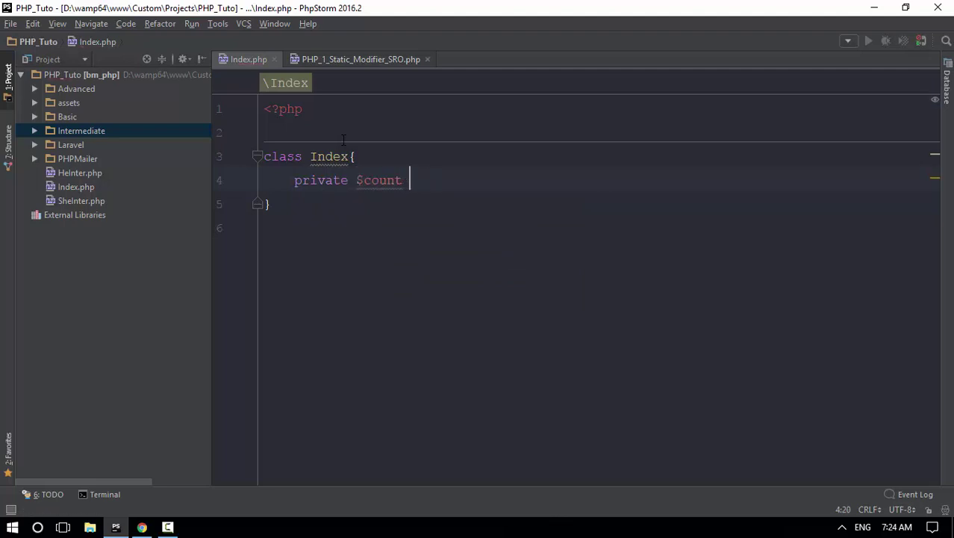
{"action": "key", "text": "Return"}
{"action": "key", "text": "Return"}
{"action": "type", "text": "p"}
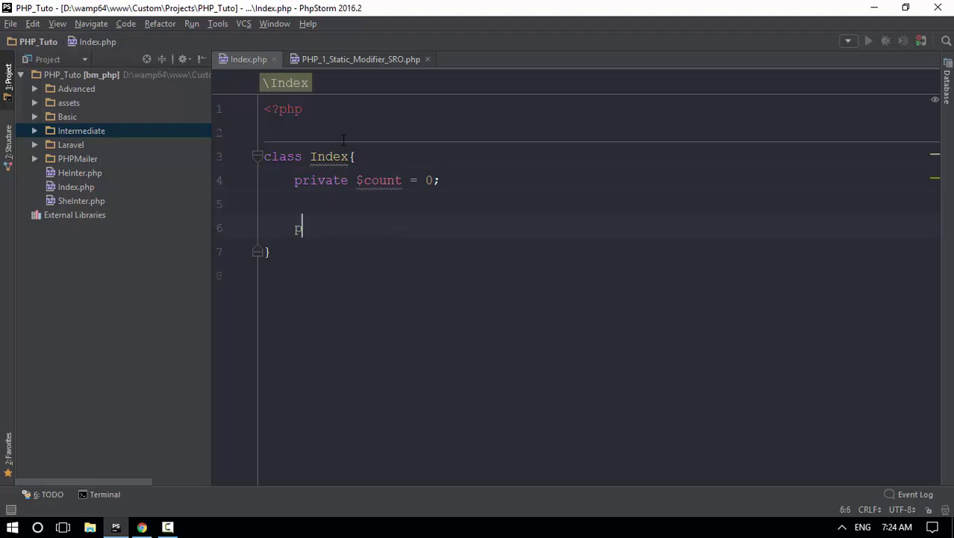
{"action": "type", "text": "ublic function g"}
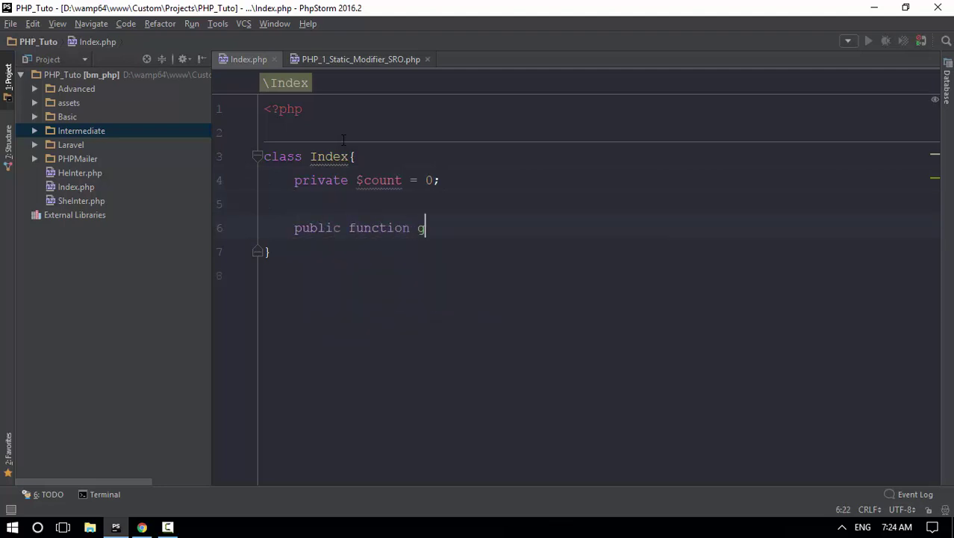
{"action": "type", "text": "etCount()"}
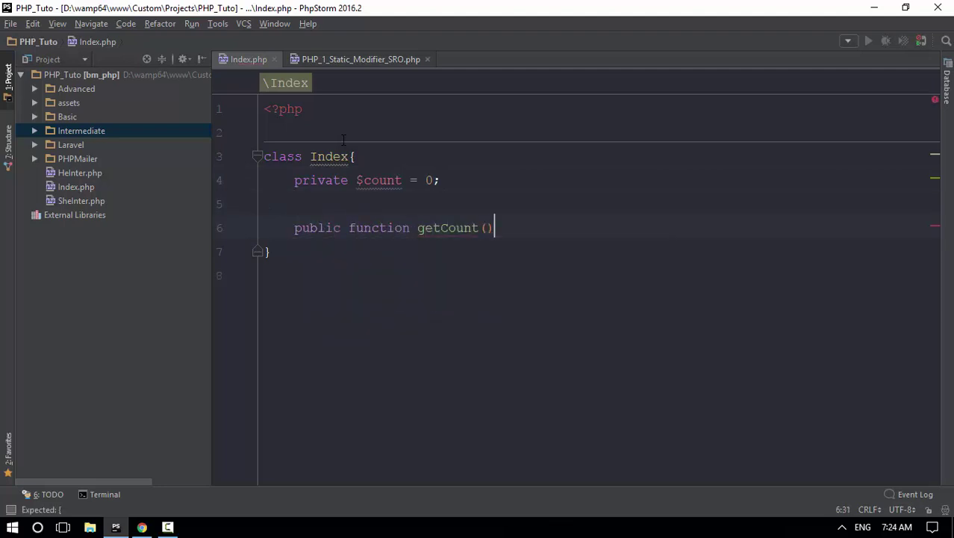
{"action": "type", "text": "{"}
Write a public getCount() method that runs $this->count++ and echoes $this->count.
{"action": "key", "text": "Return"}
{"action": "mouse_move", "coordinate": [383, 245]}
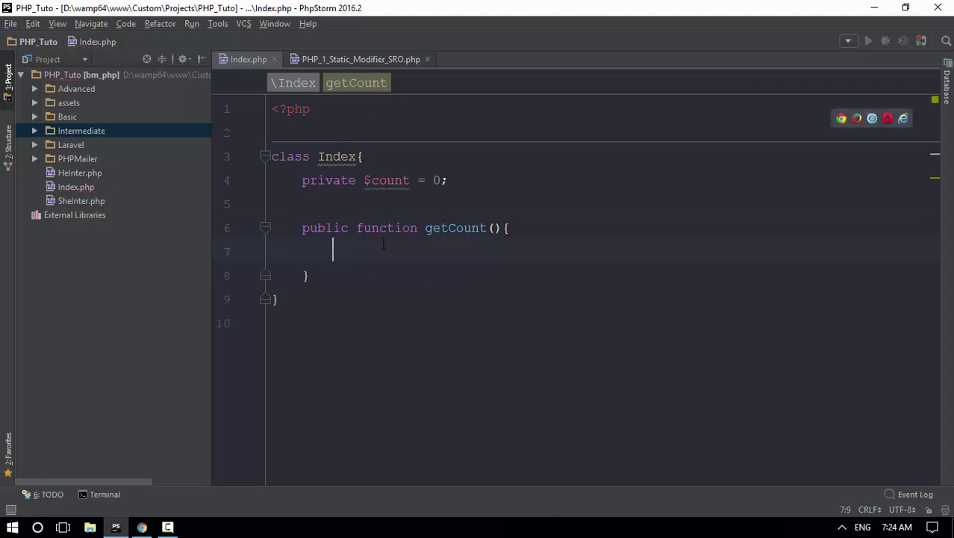
{"action": "type", "text": "$this->"}
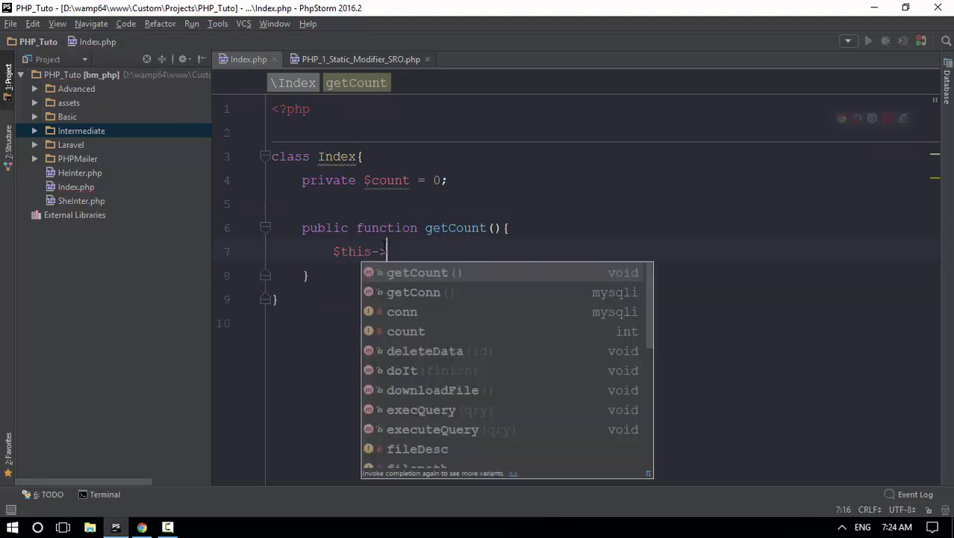
{"action": "key", "text": "shift"}
{"action": "key", "text": "shift"}
{"action": "type", "text": "co"}
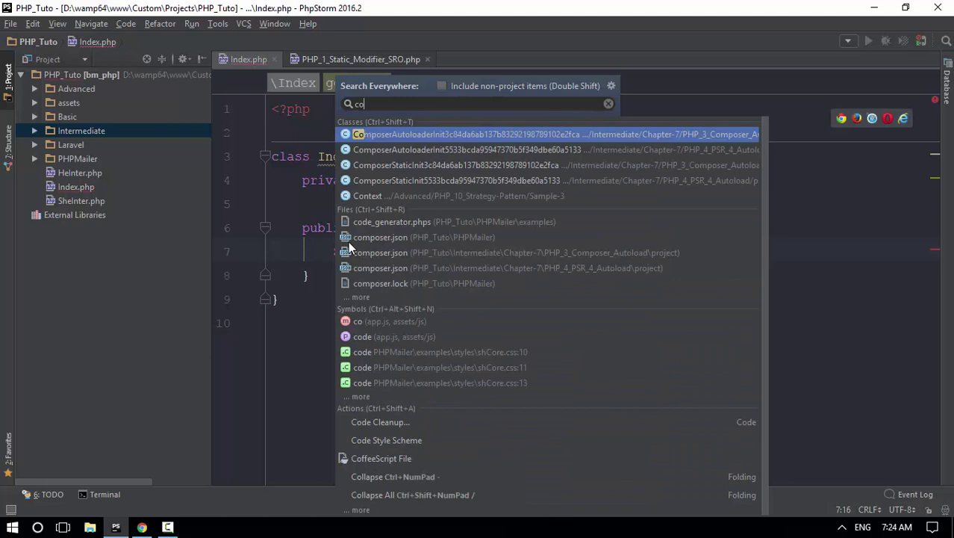
{"action": "left_click", "coordinate": [301, 356]}
{"action": "left_click", "coordinate": [437, 251]}
{"action": "type", "text": "co"}
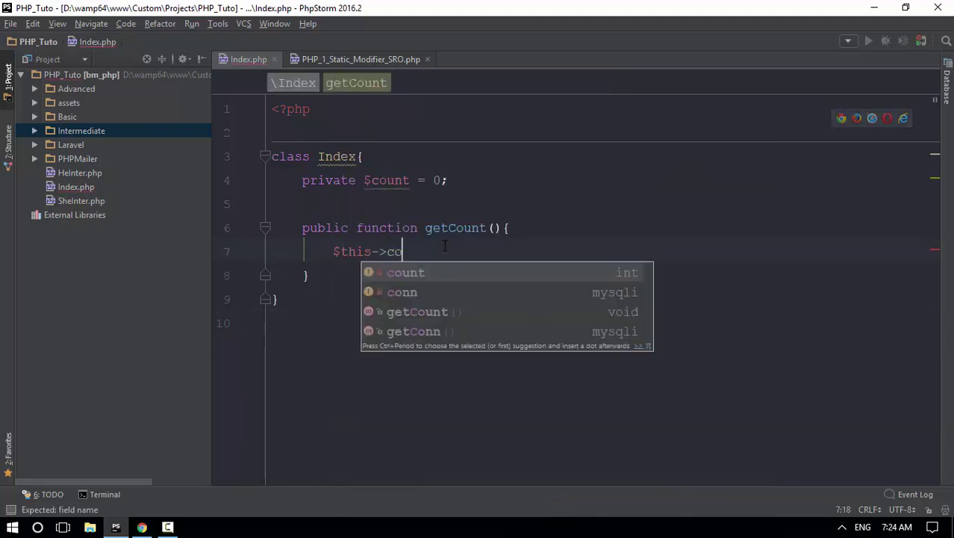
{"action": "key", "text": "Return"}
{"action": "key", "text": "BackSpace"}
{"action": "key", "text": "BackSpace"}
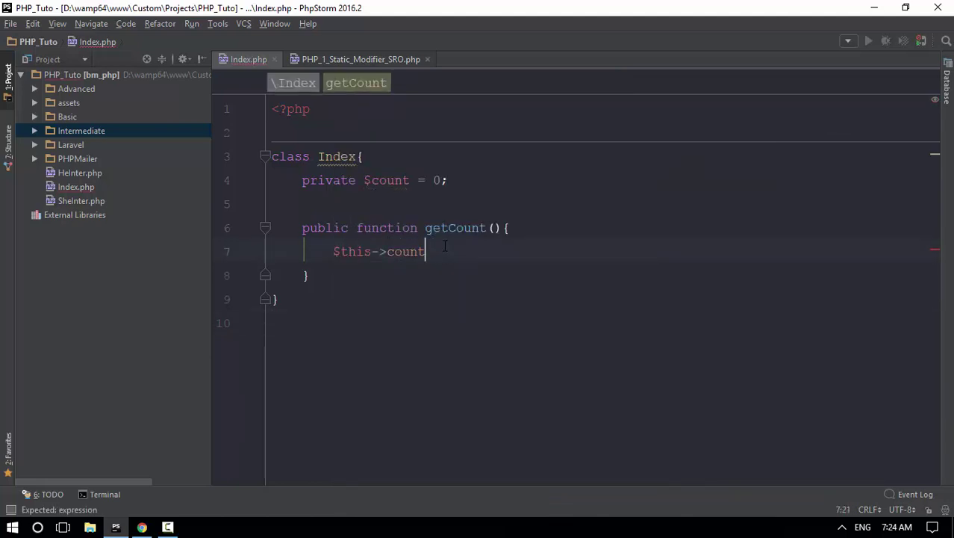
{"action": "type", "text": "++;"}
{"action": "key", "text": "Return"}
{"action": "type", "text": "e"}
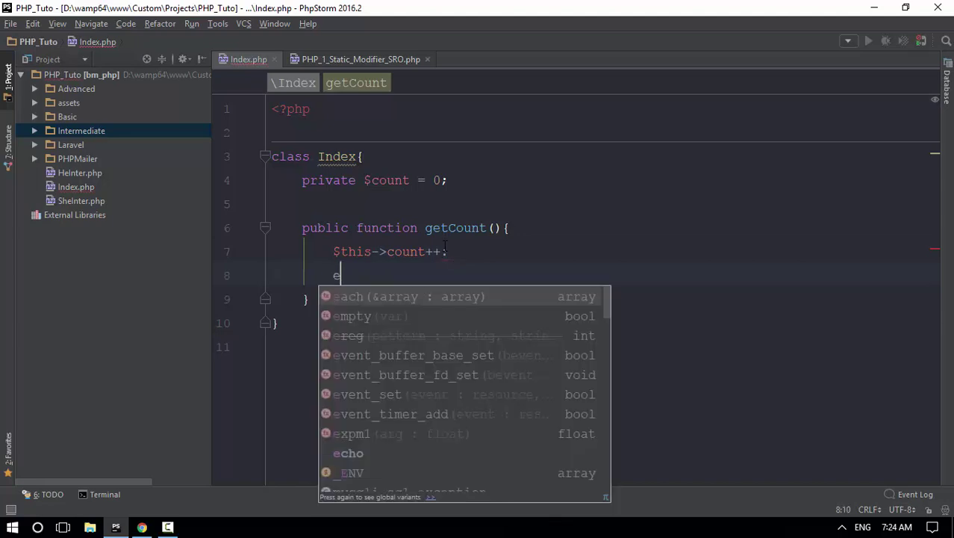
{"action": "type", "text": "cho $this->"}
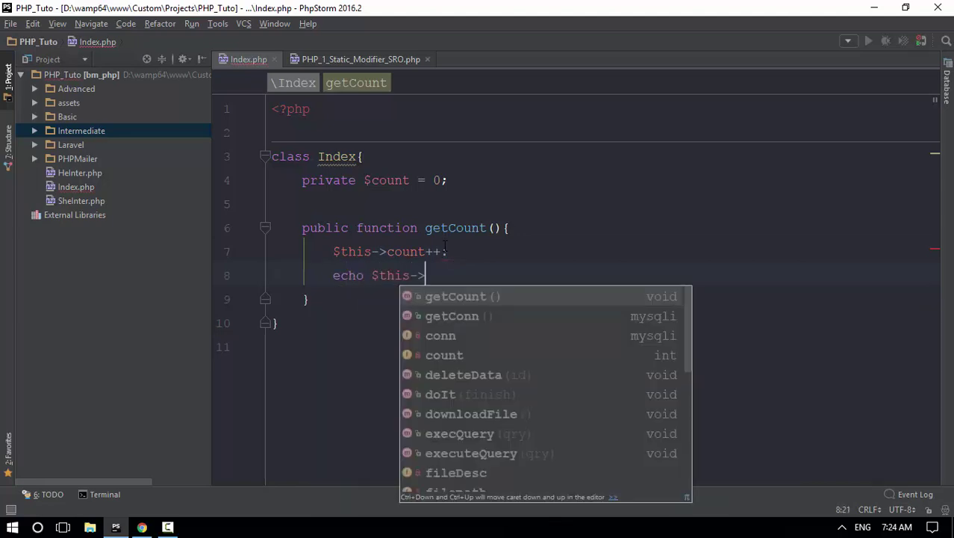
{"action": "type", "text": "co"}
{"action": "key", "text": "Return"}
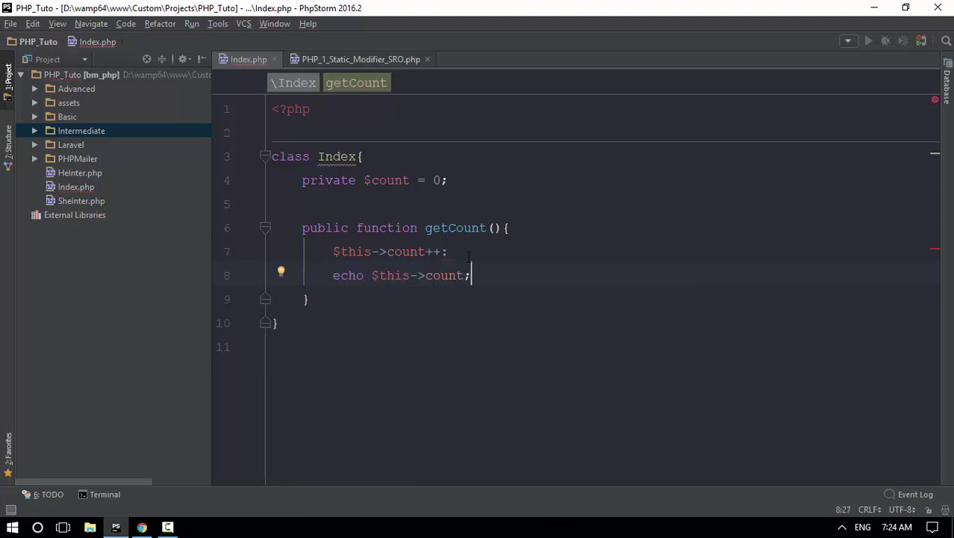
{"action": "left_click", "coordinate": [468, 254]}
{"action": "key", "text": "BackSpace"}
{"action": "type", "text": ";"}
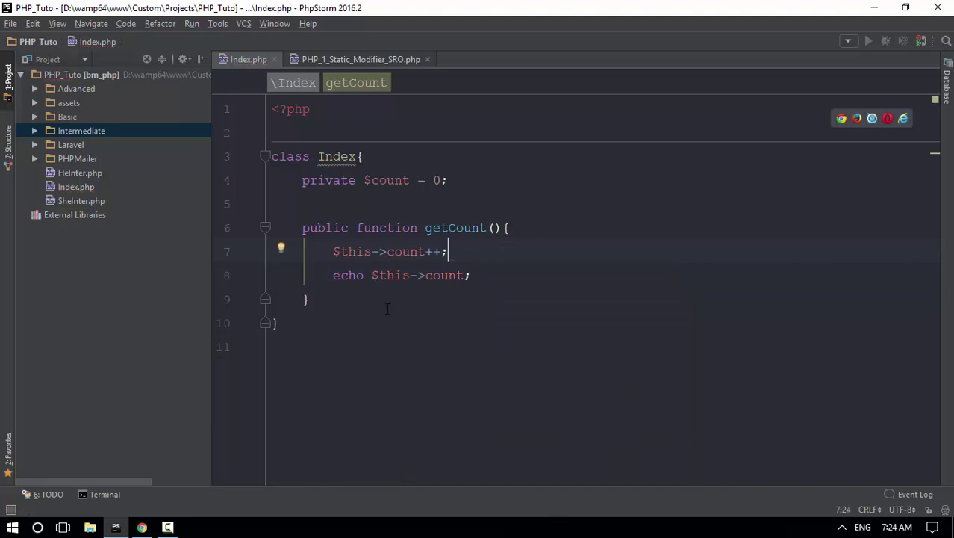
Below the class, create $obj = new Index() and call $obj->getCount().
{"action": "left_click", "coordinate": [299, 323]}
{"action": "key", "text": "Return"}
{"action": "type", "text": "obj = "}
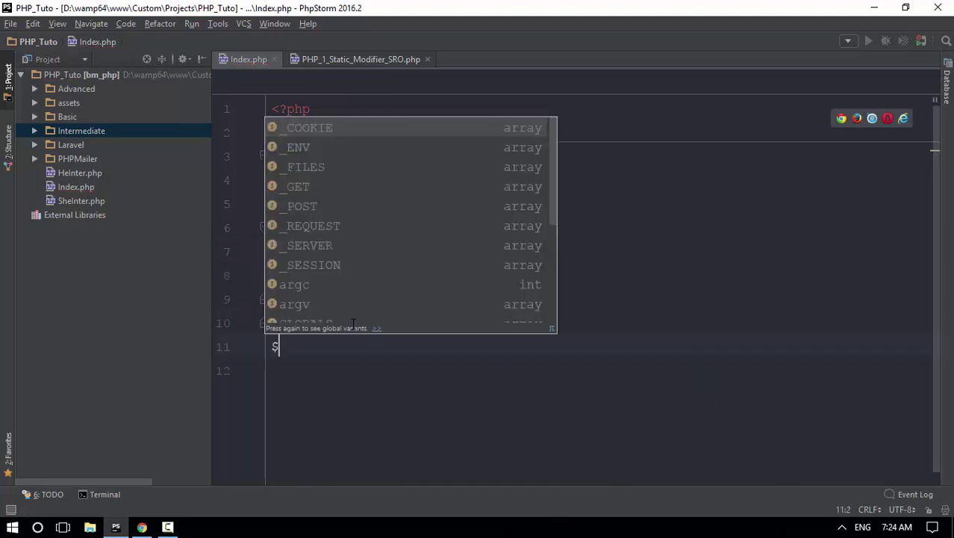
{"action": "type", "text": "new I"}
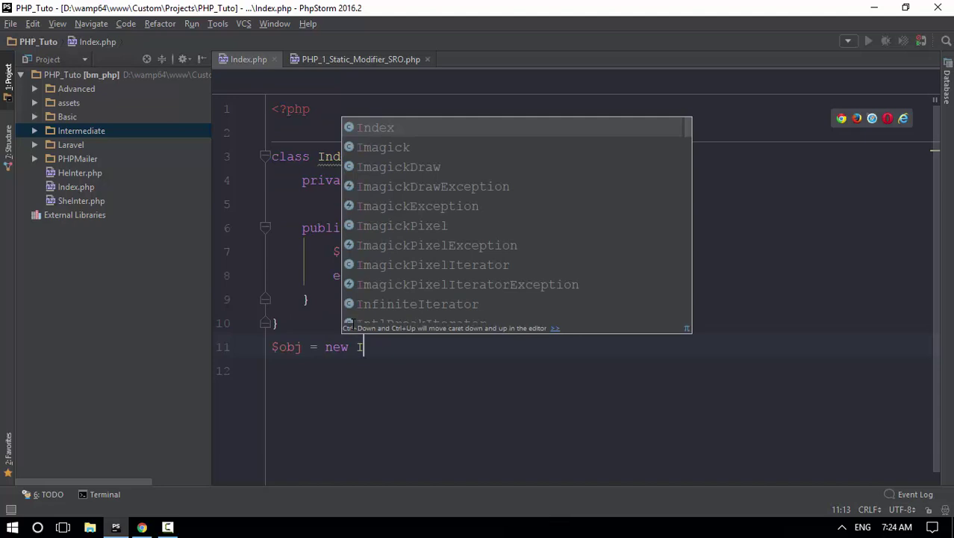
{"action": "type", "text": "ndex();"}
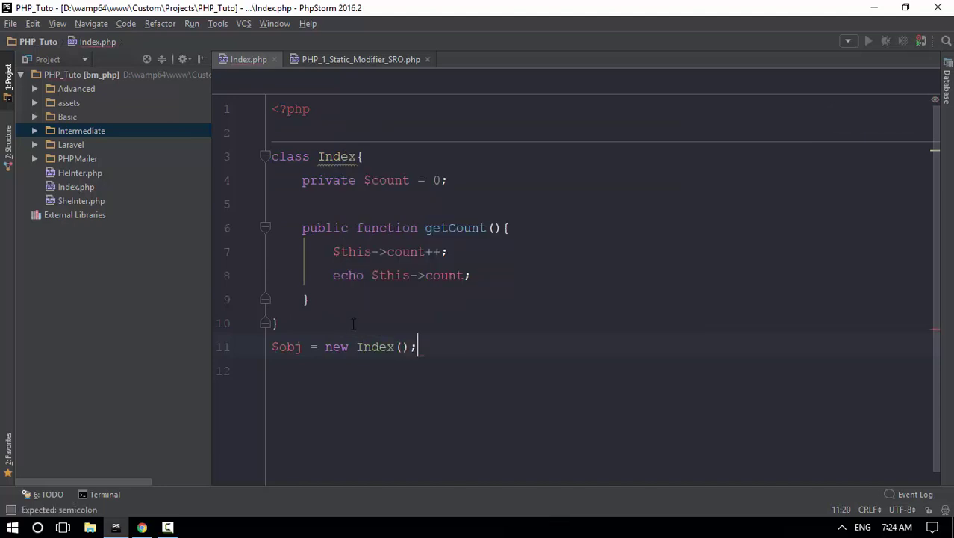
{"action": "key", "text": "Return"}
{"action": "type", "text": "$obj"}
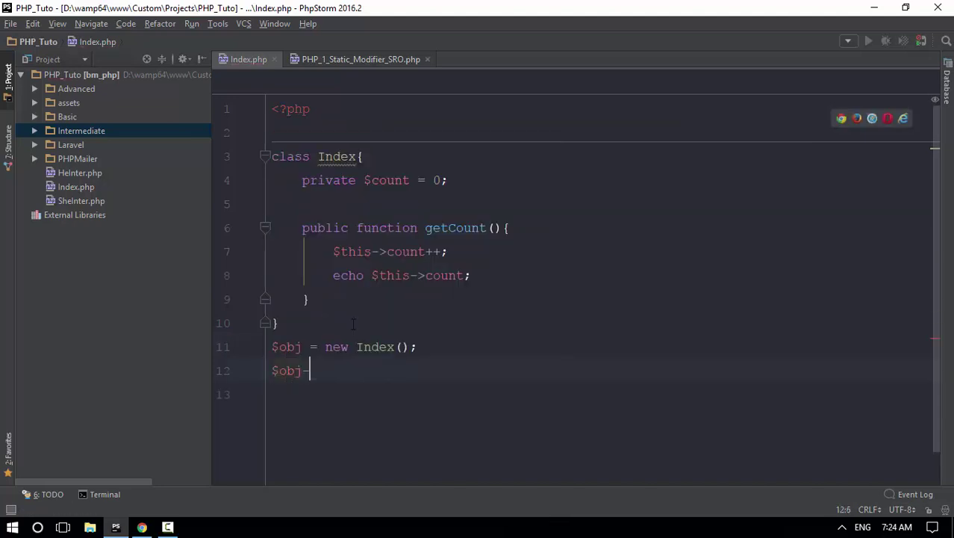
{"action": "type", "text": "->"}
{"action": "key", "text": "Return"}
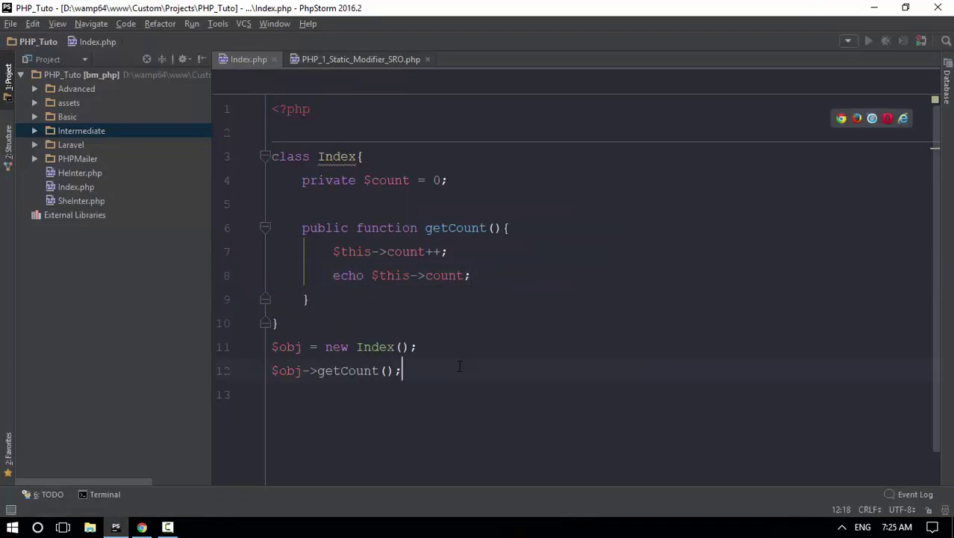
Add a second object $aa = new Index() with its own $aa->getCount() call.
{"action": "key", "text": "Return"}
{"action": "key", "text": "Return"}
{"action": "type", "text": "$aa ="}
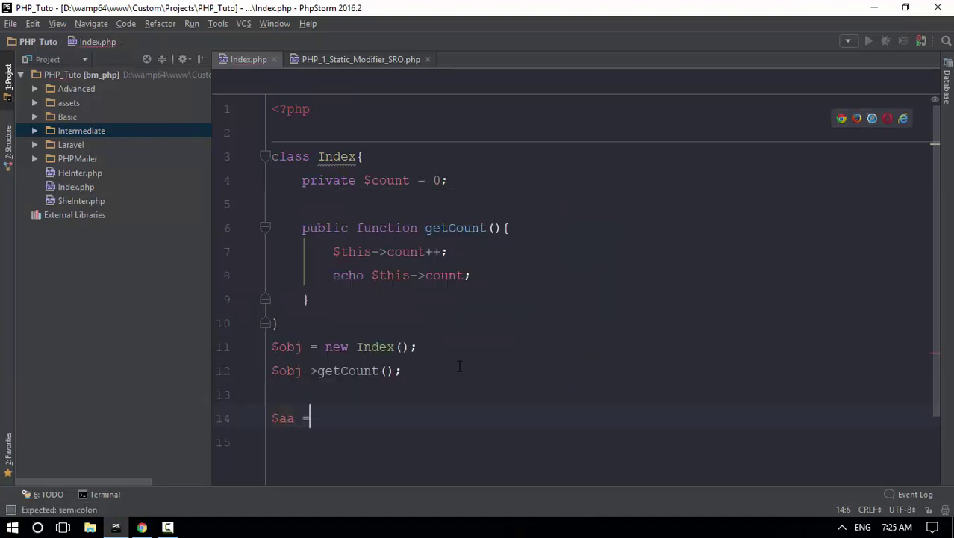
{"action": "type", "text": " new Ind"}
{"action": "key", "text": "Return"}
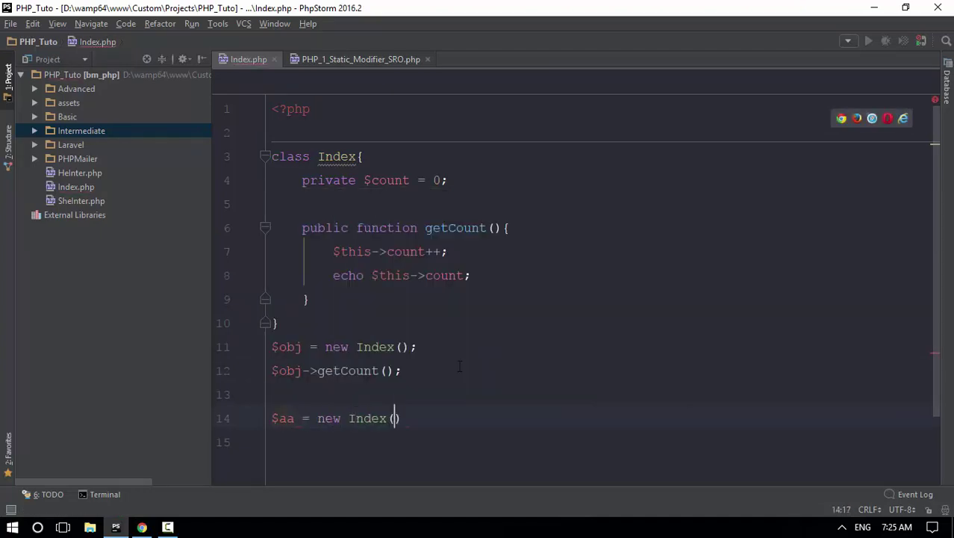
{"action": "type", "text": ";"}
{"action": "key", "text": "Return"}
{"action": "type", "text": "$a"}
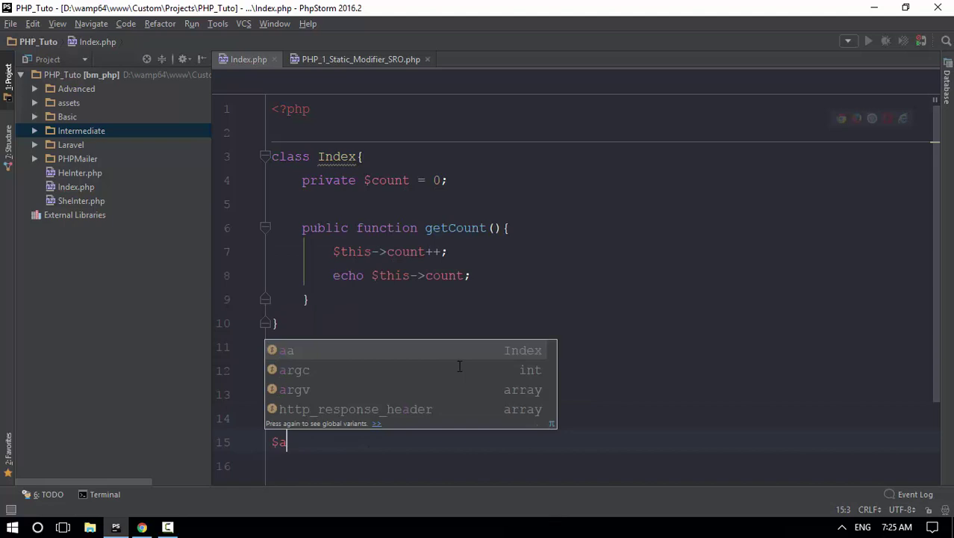
{"action": "type", "text": "a->g"}
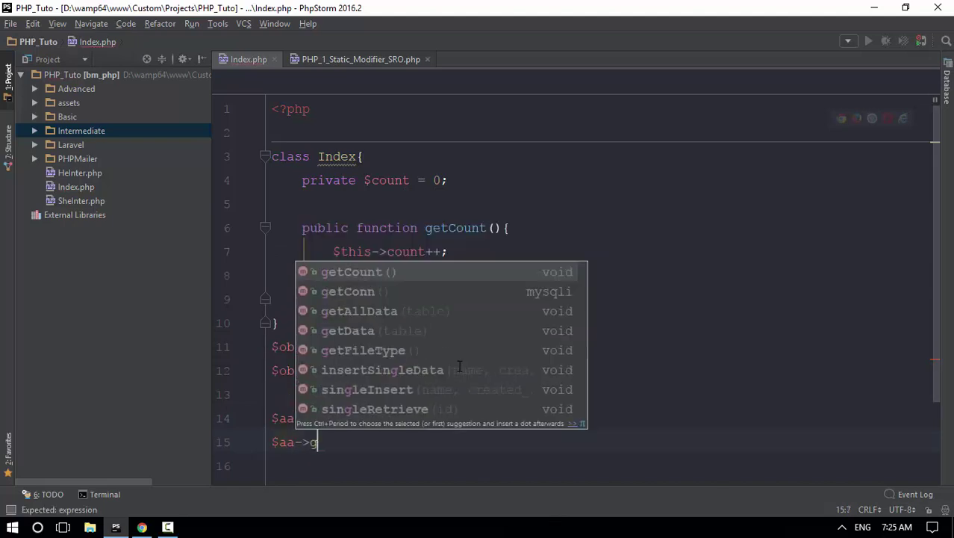
{"action": "key", "text": "Return"}
{"action": "type", "text": ";"}
Save Index.php and reload it in Chrome to confirm the output reads 11.
{"action": "key", "text": "ctrl+s"}
{"action": "key", "text": "alt+Tab"}
{"action": "left_click", "coordinate": [51, 33]}
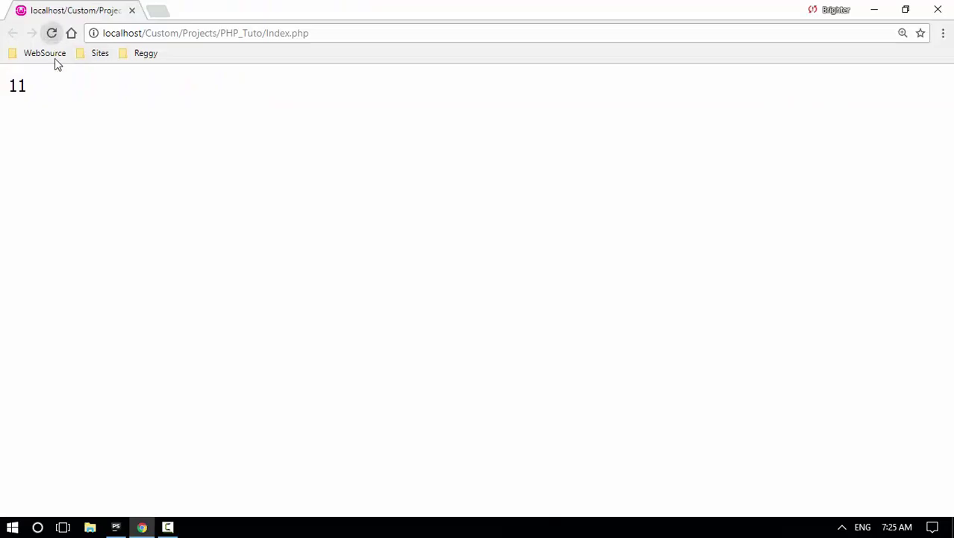
{"action": "double_click", "coordinate": [22, 86]}
Add a second $obj->getCount(); call on line 13.
{"action": "key", "text": "alt+Tab"}
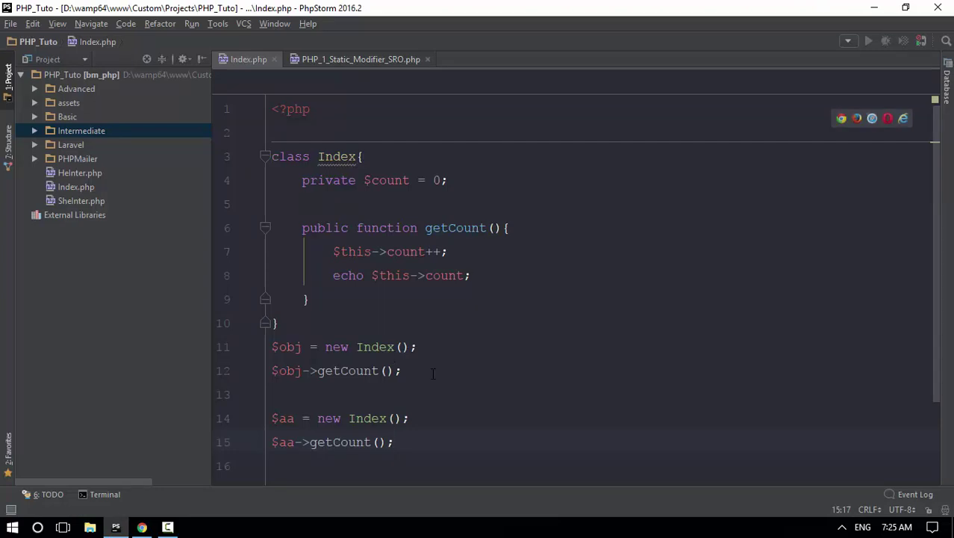
{"action": "left_click", "coordinate": [433, 373]}
{"action": "key", "text": "Return"}
{"action": "type", "text": "$o"}
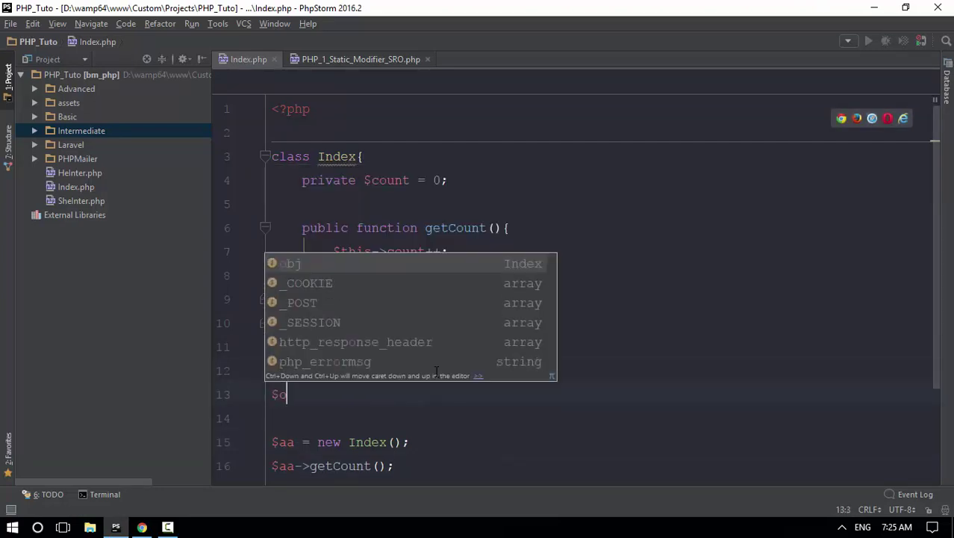
{"action": "type", "text": "bj->g"}
{"action": "key", "text": "Return"}
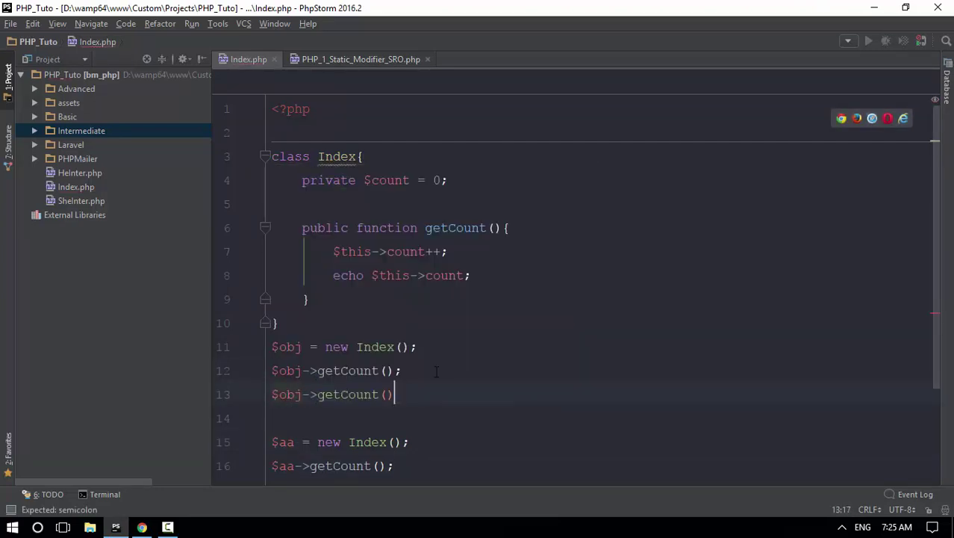
{"action": "type", "text": ";"}
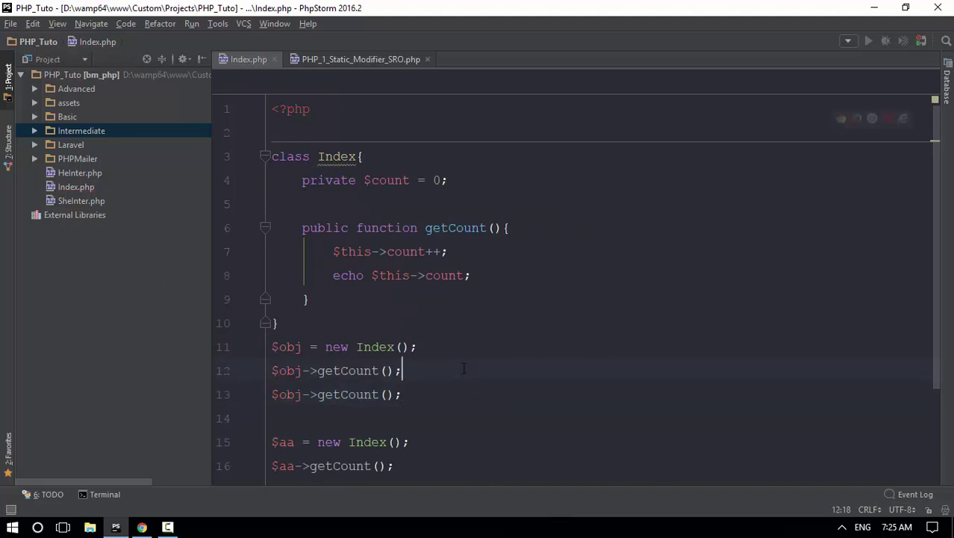
{"action": "left_click", "coordinate": [463, 370]}
{"action": "key", "text": "Return"}
{"action": "key", "text": "BackSpace"}
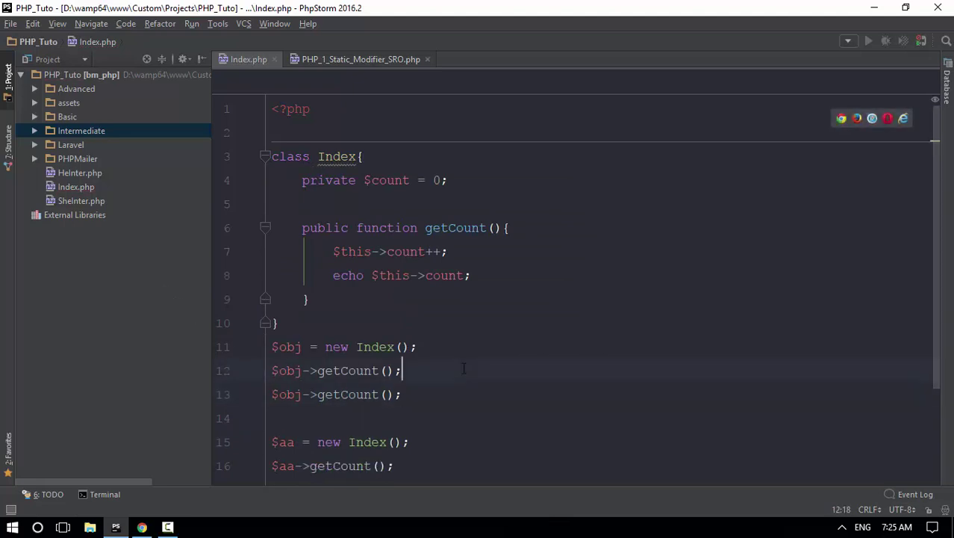
Append . "<br>" to the echo in getCount and reload Chrome, showing 1, 2, 1.
{"action": "left_click", "coordinate": [469, 275]}
{"action": "type", "text": ". \"<h"}
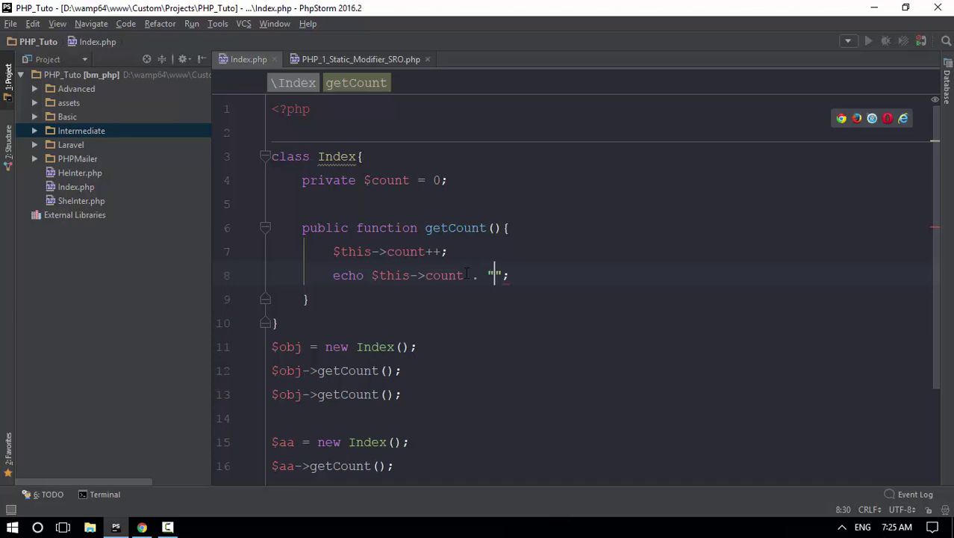
{"action": "key", "text": "BackSpace"}
{"action": "key", "text": "BackSpace"}
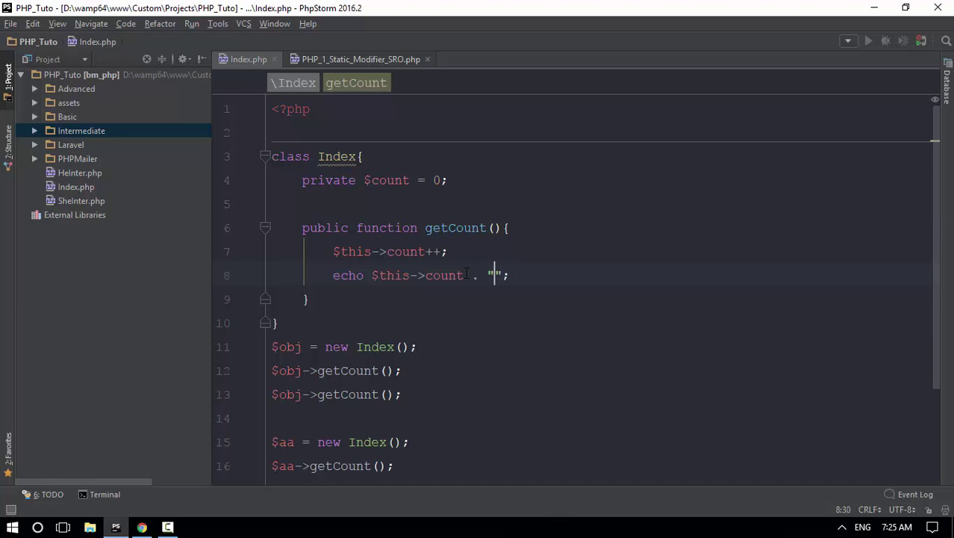
{"action": "type", "text": "b"}
{"action": "key", "text": "BackSpace"}
{"action": "type", "text": "<br>"}
{"action": "key", "text": "alt+Tab"}
{"action": "left_click", "coordinate": [50, 33]}
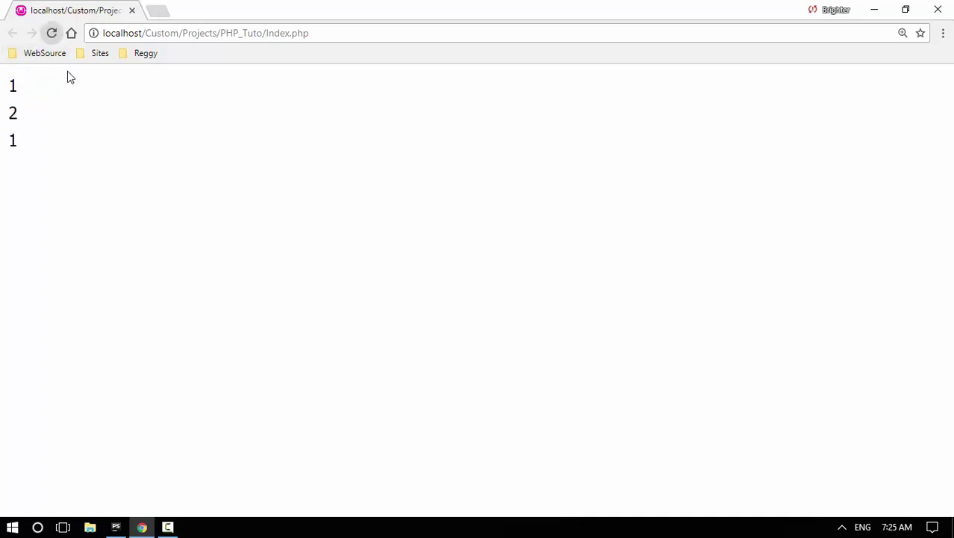
{"action": "double_click", "coordinate": [12, 85]}
Add echo "<hr>"; after the $obj calls and reload Chrome to see the separator.
{"action": "key", "text": "alt+Tab"}
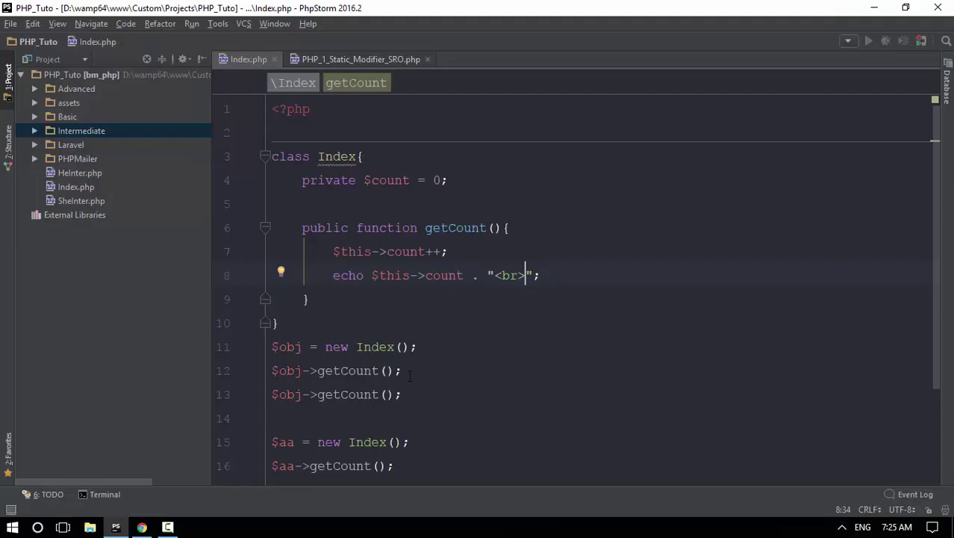
{"action": "left_click_drag", "start_coordinate": [404, 371], "coordinate": [272, 370]}
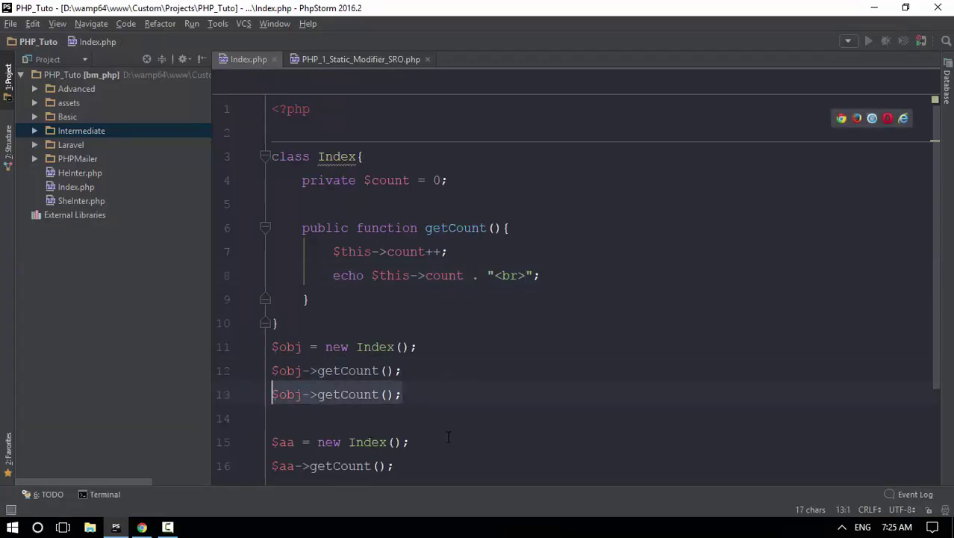
{"action": "left_click", "coordinate": [419, 418]}
{"action": "type", "text": "echo \"<"}
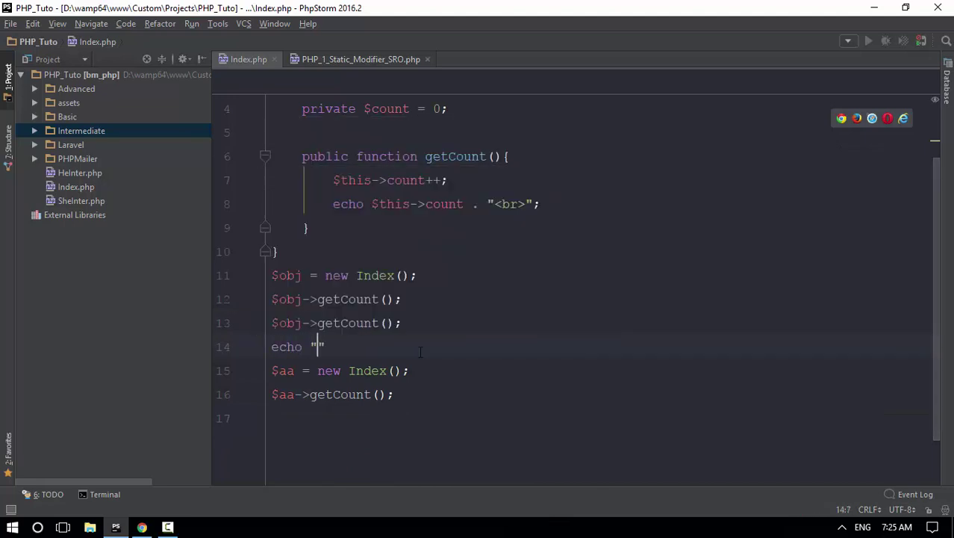
{"action": "type", "text": "hr>"}
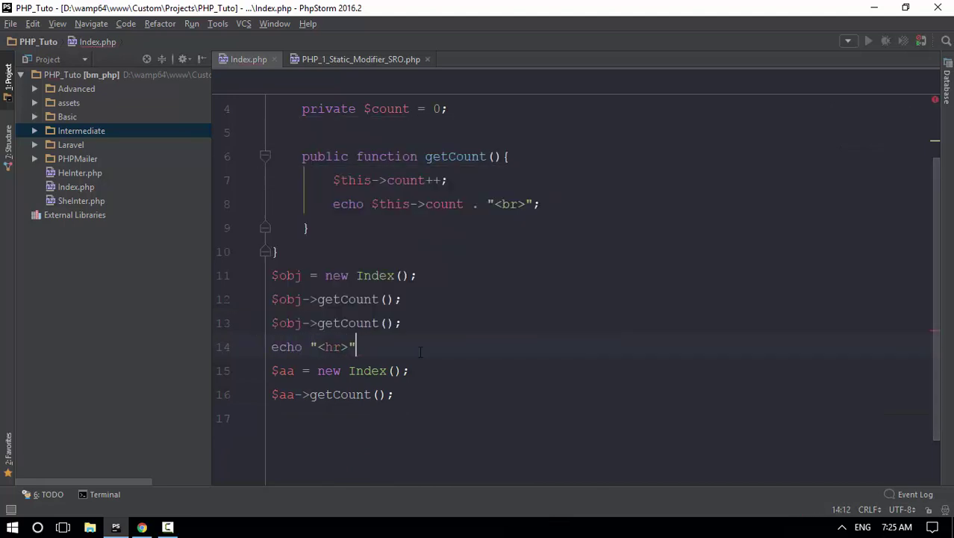
{"action": "key", "text": "alt+Tab"}
{"action": "left_click", "coordinate": [53, 33]}
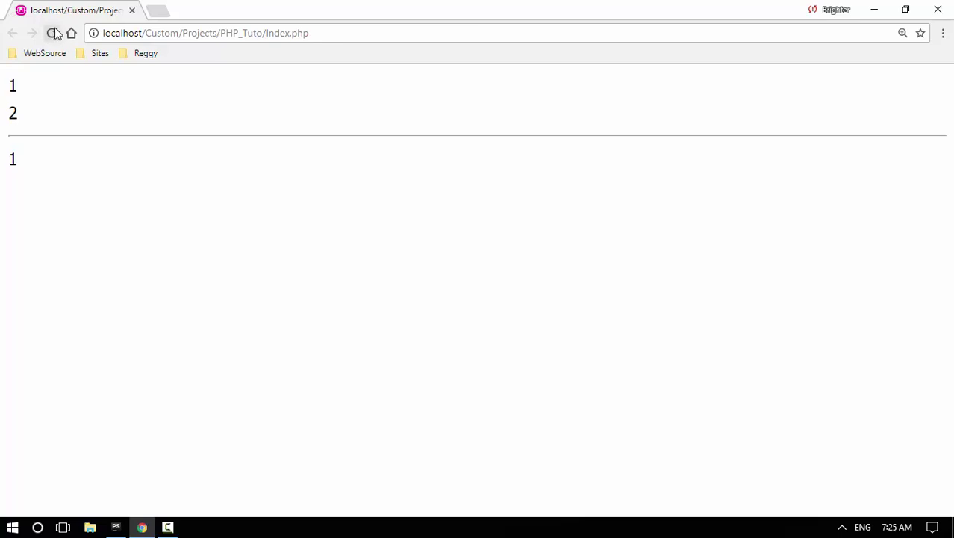
{"action": "key", "text": "alt+Tab"}
Check the output below the rule, then highlight the $count, $obj and $aa code.
{"action": "left_click", "coordinate": [395, 419]}
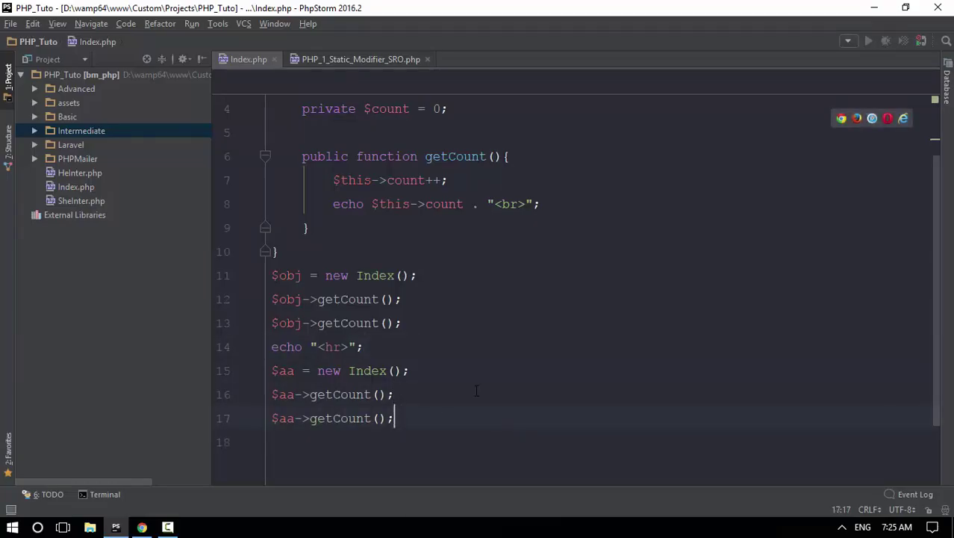
{"action": "key", "text": "alt+Tab"}
{"action": "double_click", "coordinate": [12, 159]}
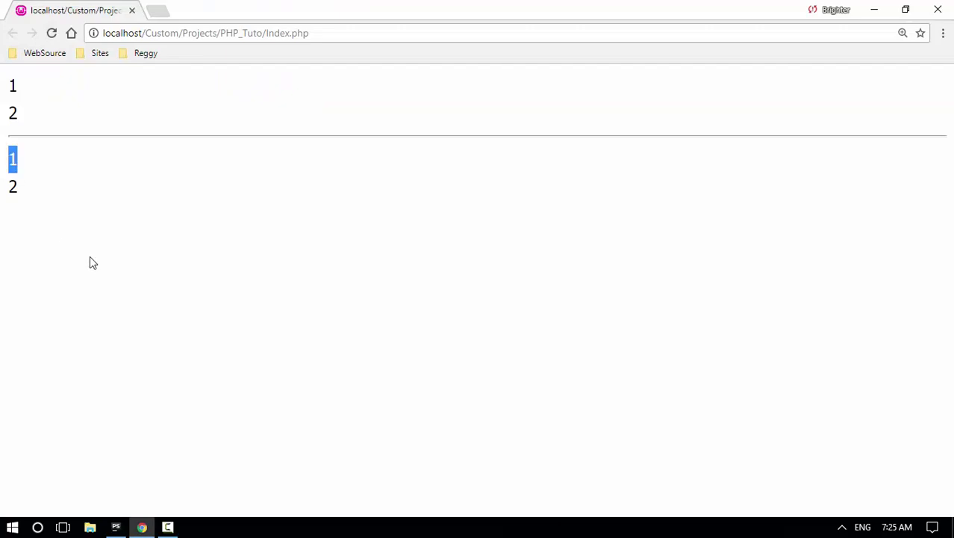
{"action": "key", "text": "alt+Tab"}
{"action": "scroll", "coordinate": [523, 299], "scroll_direction": "up", "scroll_amount": 3}
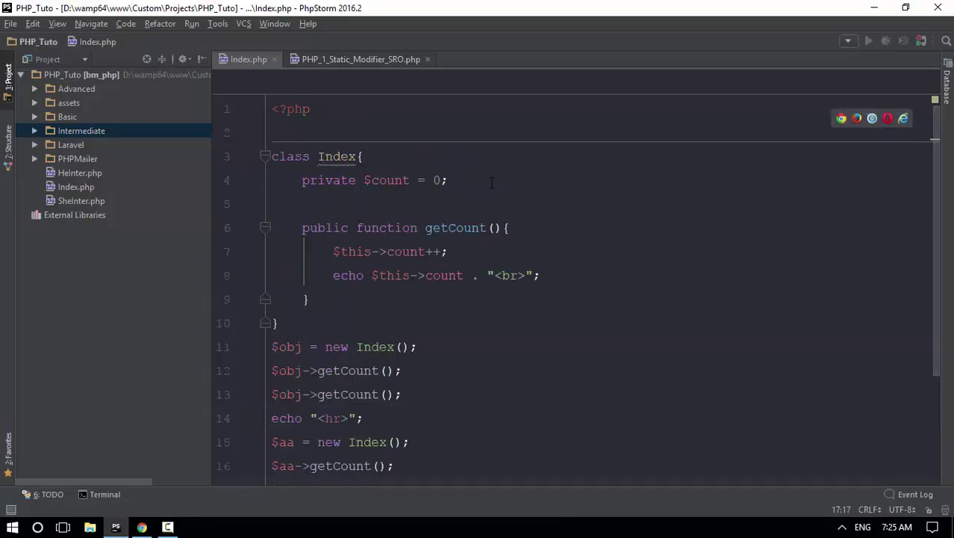
{"action": "left_click_drag", "start_coordinate": [448, 179], "coordinate": [302, 180]}
{"action": "scroll", "coordinate": [502, 321], "scroll_direction": "down", "scroll_amount": 3}
{"action": "left_click_drag", "start_coordinate": [403, 251], "coordinate": [272, 204]}
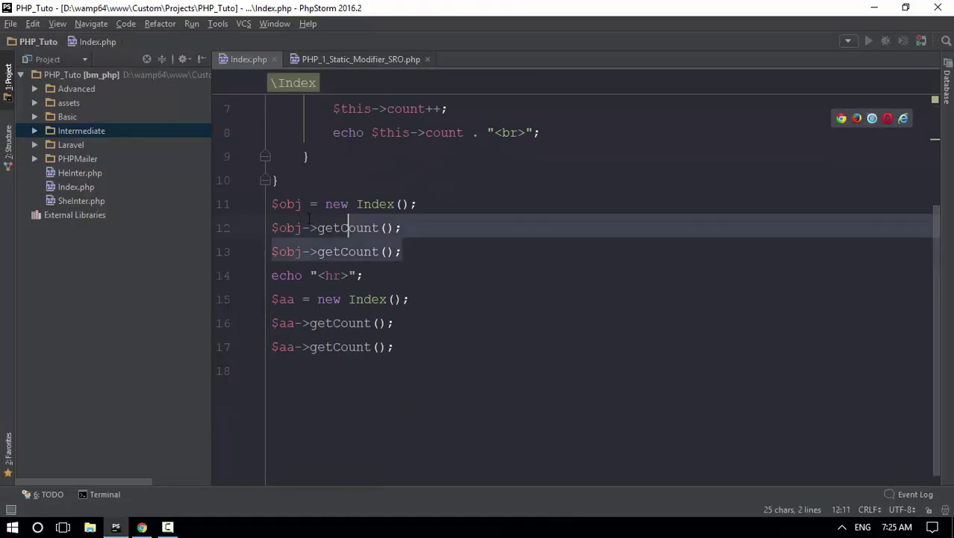
{"action": "left_click", "coordinate": [403, 348]}
{"action": "left_click_drag", "start_coordinate": [404, 252], "coordinate": [246, 209]}
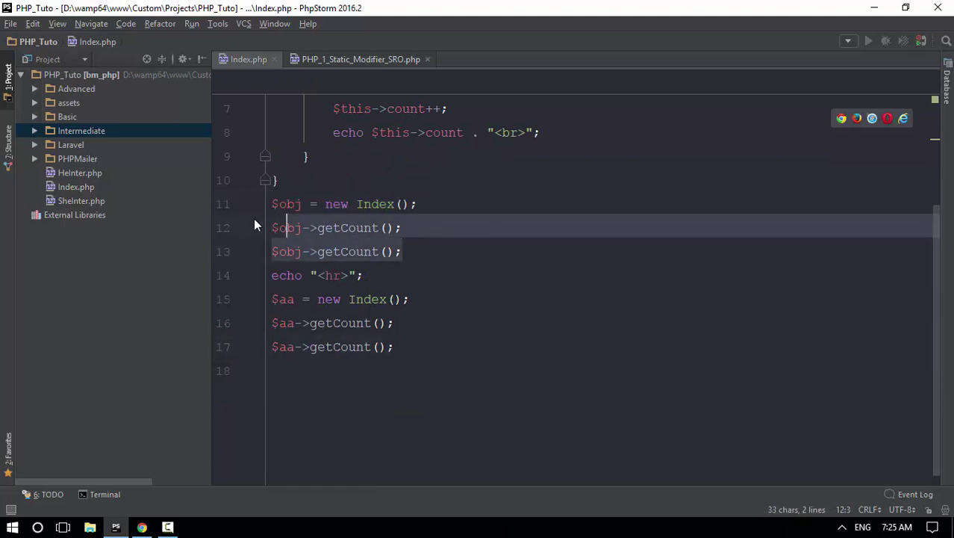
{"action": "left_click_drag", "start_coordinate": [427, 358], "coordinate": [253, 299]}
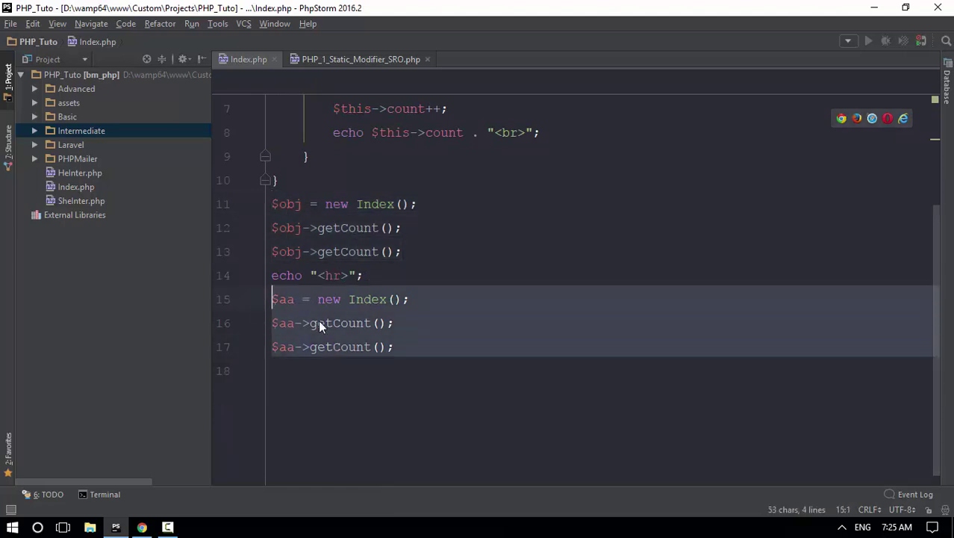
Insert blank lines before and after the echo "<hr>" separator line.
{"action": "left_click", "coordinate": [432, 254]}
{"action": "key", "text": "Return"}
{"action": "left_click", "coordinate": [403, 298]}
{"action": "key", "text": "Return"}
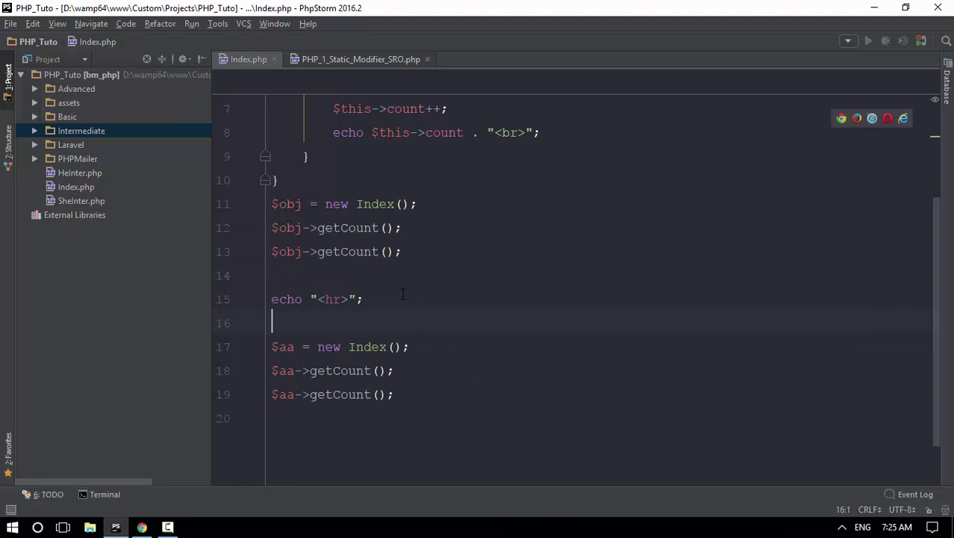
Highlight $obj and $aa, then compare their counter values in the browser output.
{"action": "left_click_drag", "start_coordinate": [302, 204], "coordinate": [246, 216]}
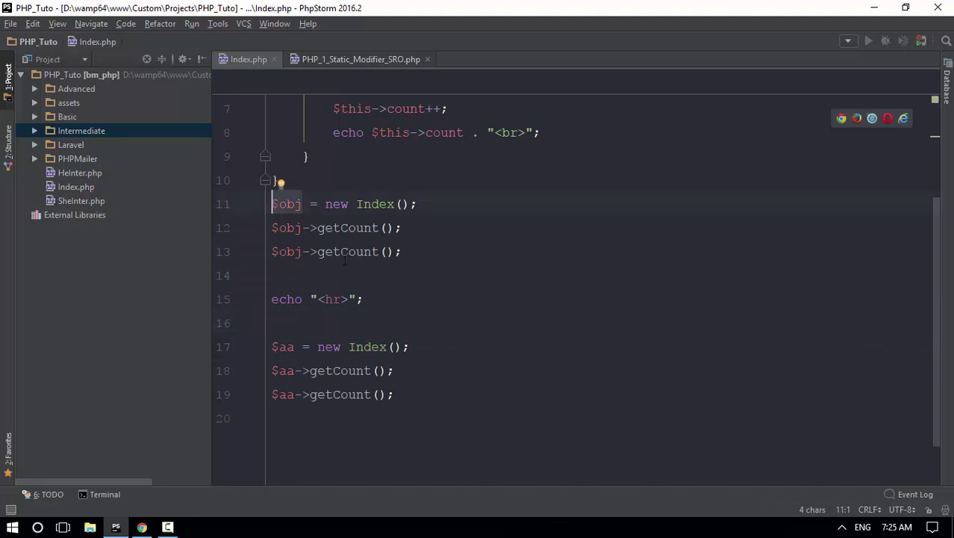
{"action": "scroll", "coordinate": [432, 256], "scroll_direction": "up", "scroll_amount": 3}
{"action": "scroll", "coordinate": [276, 179], "scroll_direction": "down", "scroll_amount": 2}
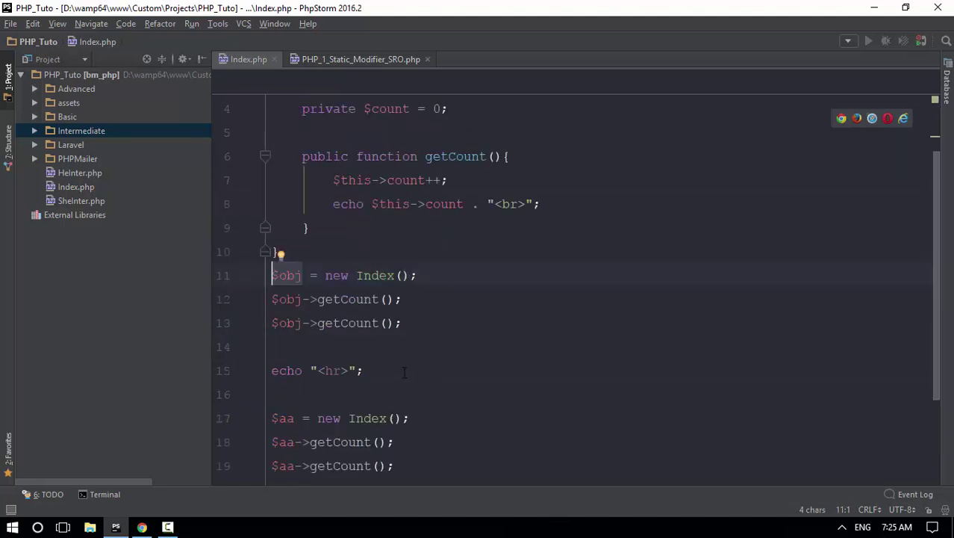
{"action": "scroll", "coordinate": [276, 179], "scroll_direction": "down", "scroll_amount": 1}
{"action": "left_click_drag", "start_coordinate": [413, 346], "coordinate": [272, 346]}
{"action": "key", "text": "alt+Tab"}
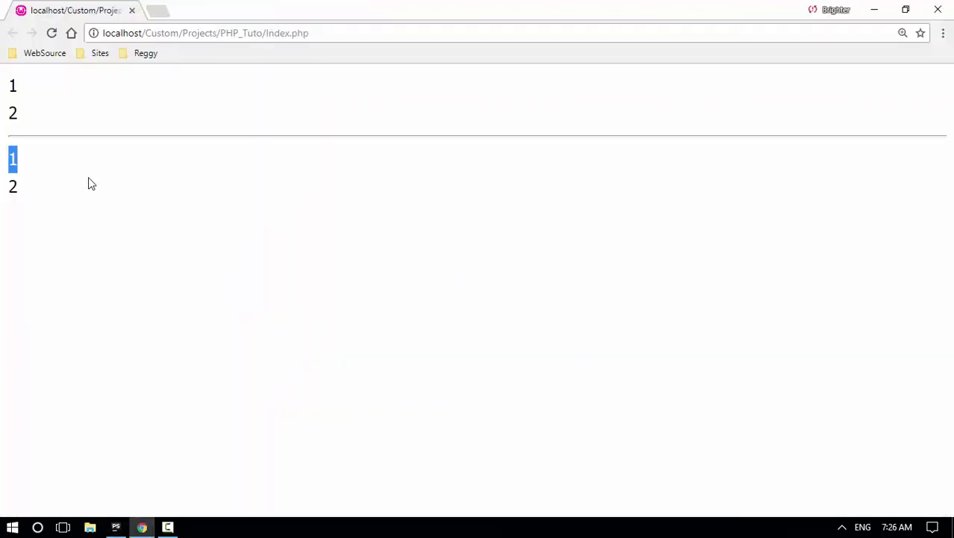
{"action": "double_click", "coordinate": [13, 188]}
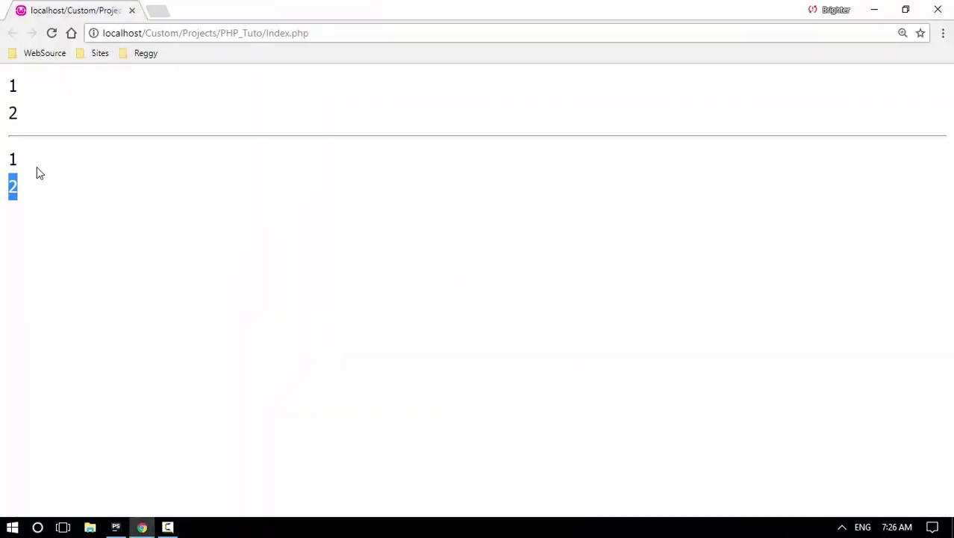
{"action": "double_click", "coordinate": [13, 160]}
Add a blank line after 'class Index{' and highlight the $count and increment/echo lines.
{"action": "key", "text": "alt+Tab"}
{"action": "scroll", "coordinate": [420, 265], "scroll_direction": "up", "scroll_amount": 2}
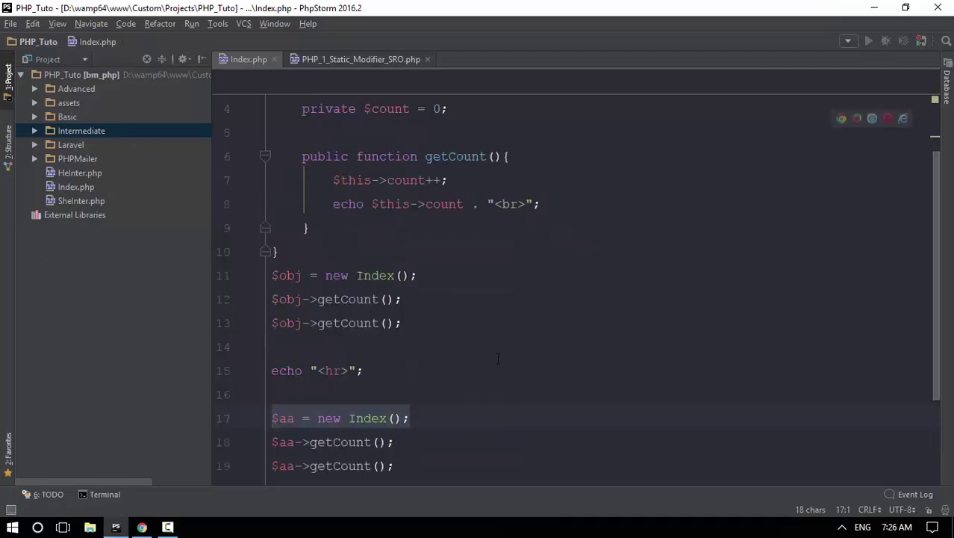
{"action": "scroll", "coordinate": [421, 265], "scroll_direction": "up", "scroll_amount": 2}
{"action": "left_click", "coordinate": [398, 160]}
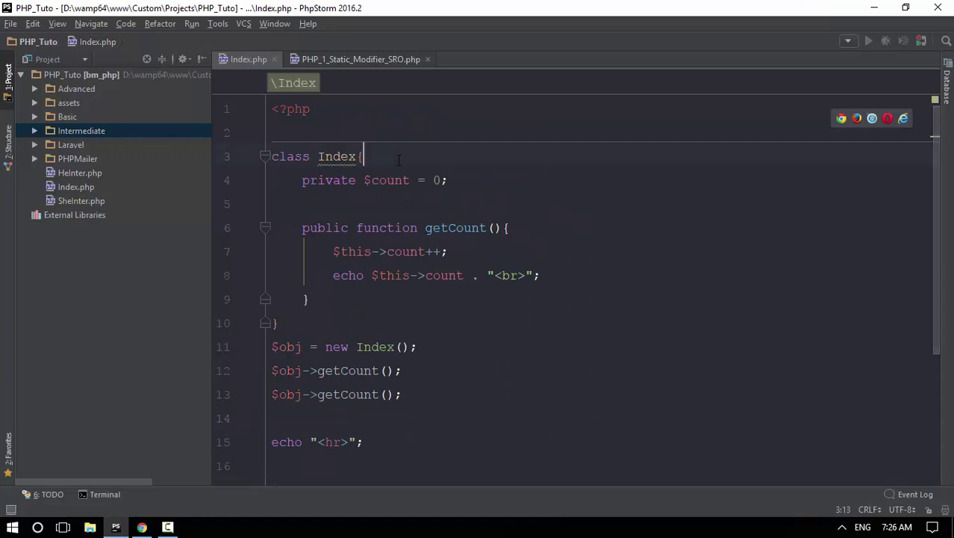
{"action": "key", "text": "Return"}
{"action": "left_click_drag", "start_coordinate": [288, 204], "coordinate": [515, 207]}
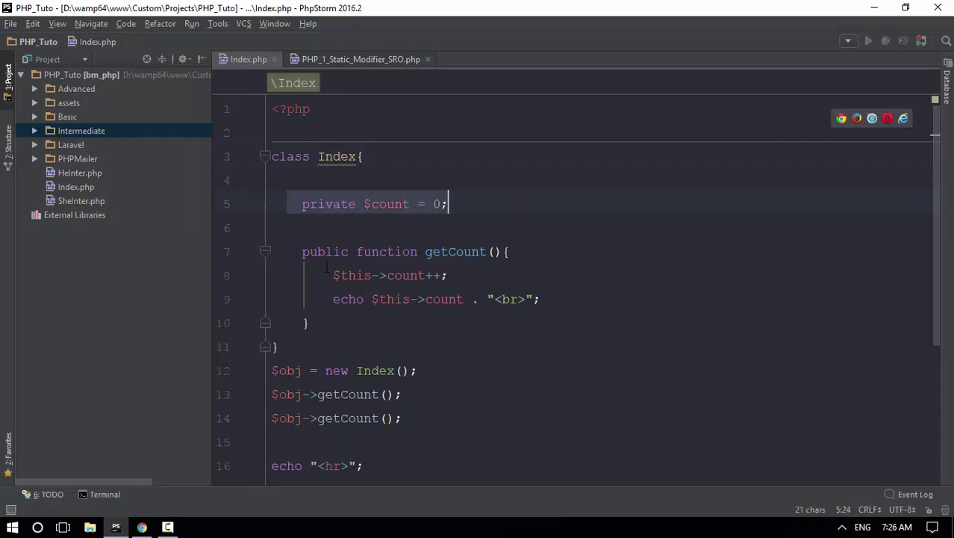
{"action": "left_click_drag", "start_coordinate": [327, 269], "coordinate": [457, 302]}
{"action": "left_click", "coordinate": [308, 322]}
Highlight the private $count = 0; declaration and the new Index() object lines.
{"action": "left_click", "coordinate": [280, 204]}
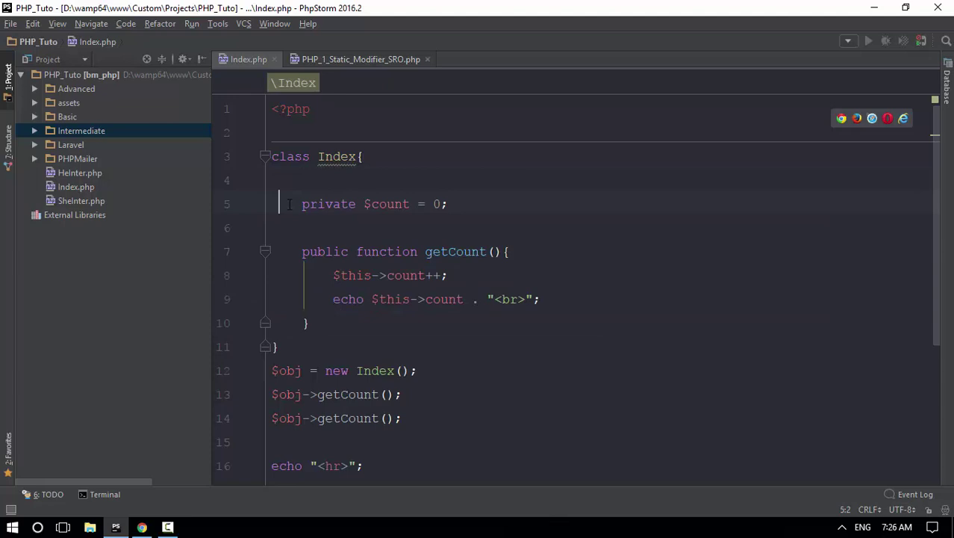
{"action": "left_click_drag", "start_coordinate": [280, 204], "coordinate": [484, 205]}
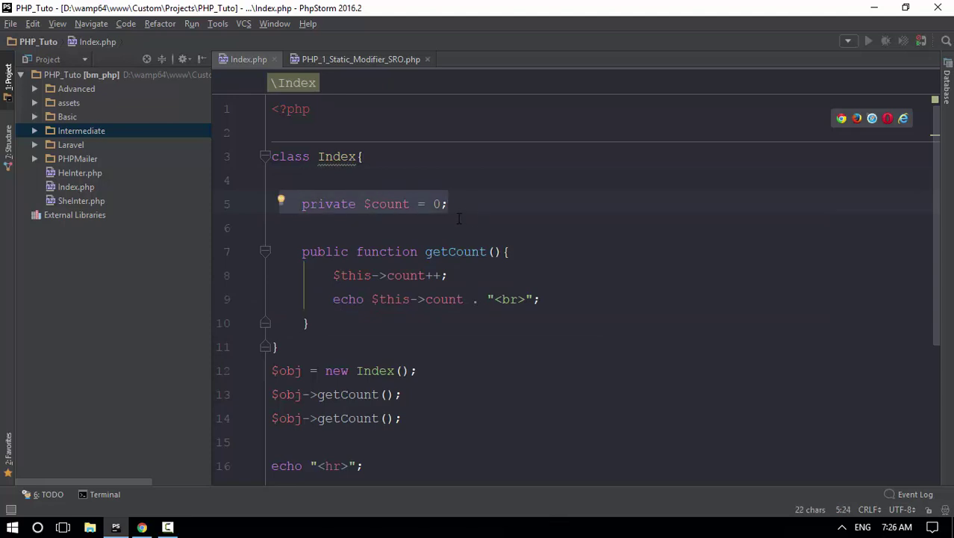
{"action": "left_click", "coordinate": [411, 181]}
{"action": "left_click_drag", "start_coordinate": [302, 180], "coordinate": [303, 159]}
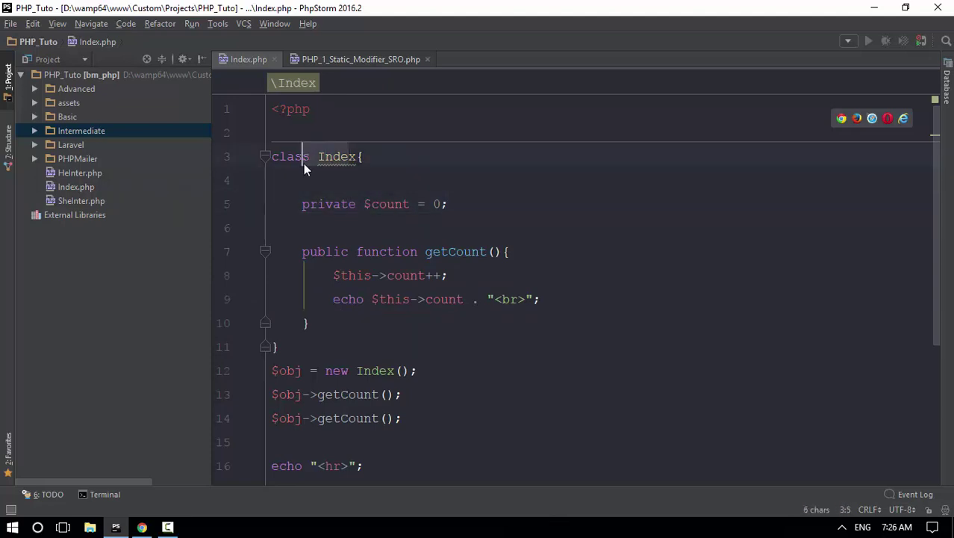
{"action": "scroll", "coordinate": [403, 270], "scroll_direction": "down", "scroll_amount": 3}
{"action": "scroll", "coordinate": [403, 299], "scroll_direction": "up", "scroll_amount": 3}
{"action": "left_click", "coordinate": [303, 180]}
{"action": "scroll", "coordinate": [403, 299], "scroll_direction": "down", "scroll_amount": 3}
{"action": "left_click", "coordinate": [420, 299]}
{"action": "left_click_drag", "start_coordinate": [421, 299], "coordinate": [325, 299]}
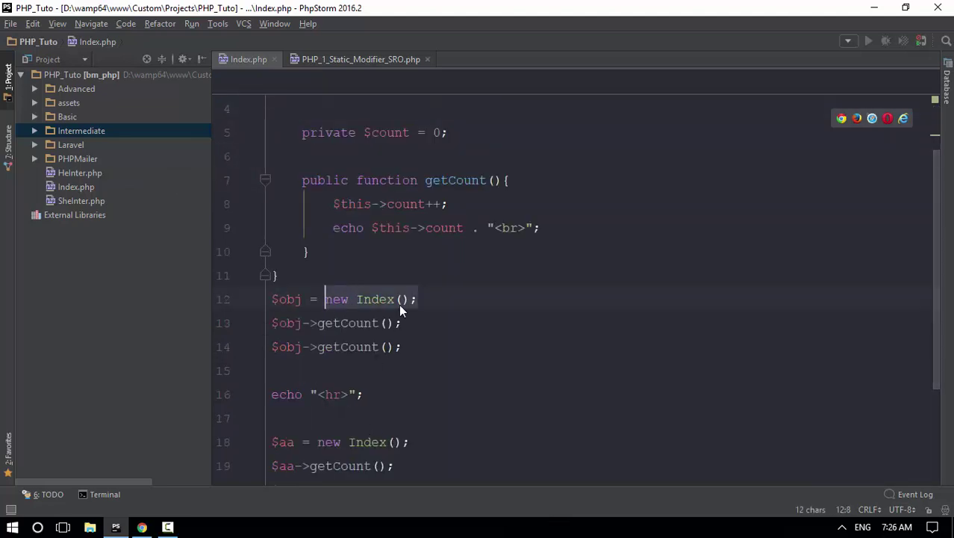
{"action": "left_click_drag", "start_coordinate": [403, 347], "coordinate": [272, 298]}
{"action": "scroll", "coordinate": [403, 298], "scroll_direction": "up", "scroll_amount": 3}
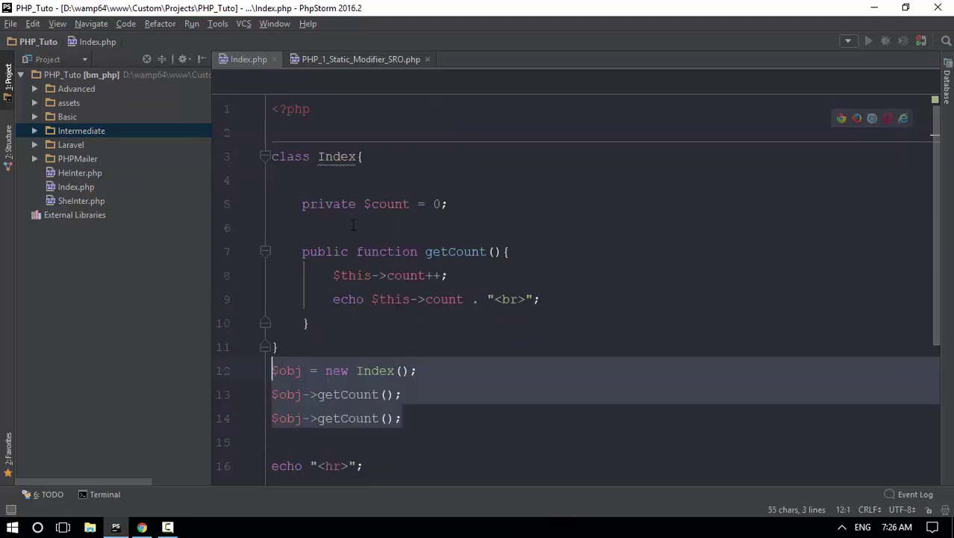
{"action": "left_click", "coordinate": [366, 163]}
{"action": "scroll", "coordinate": [403, 299], "scroll_direction": "down", "scroll_amount": 3}
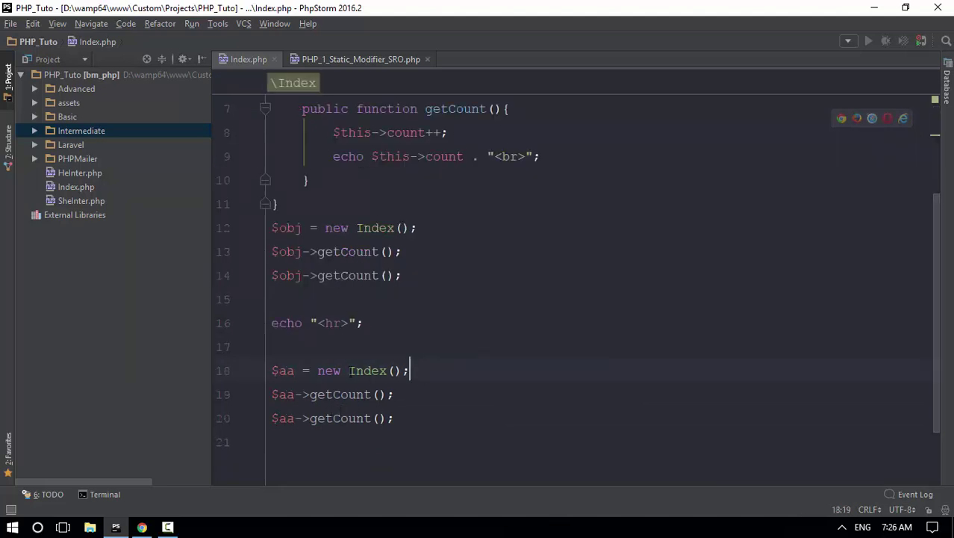
{"action": "left_click_drag", "start_coordinate": [410, 371], "coordinate": [271, 371]}
{"action": "scroll", "coordinate": [340, 373], "scroll_direction": "up", "scroll_amount": 3}
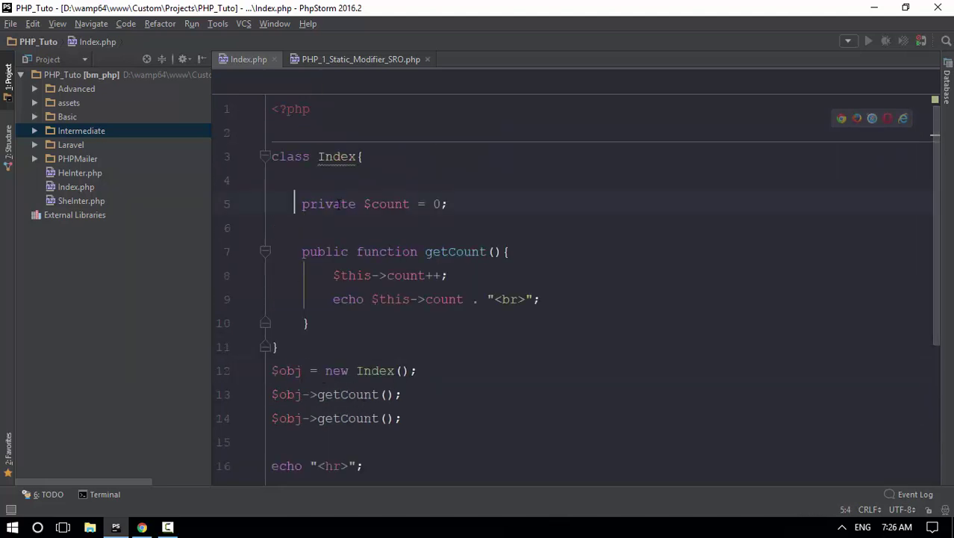
{"action": "left_click_drag", "start_coordinate": [302, 204], "coordinate": [514, 216]}
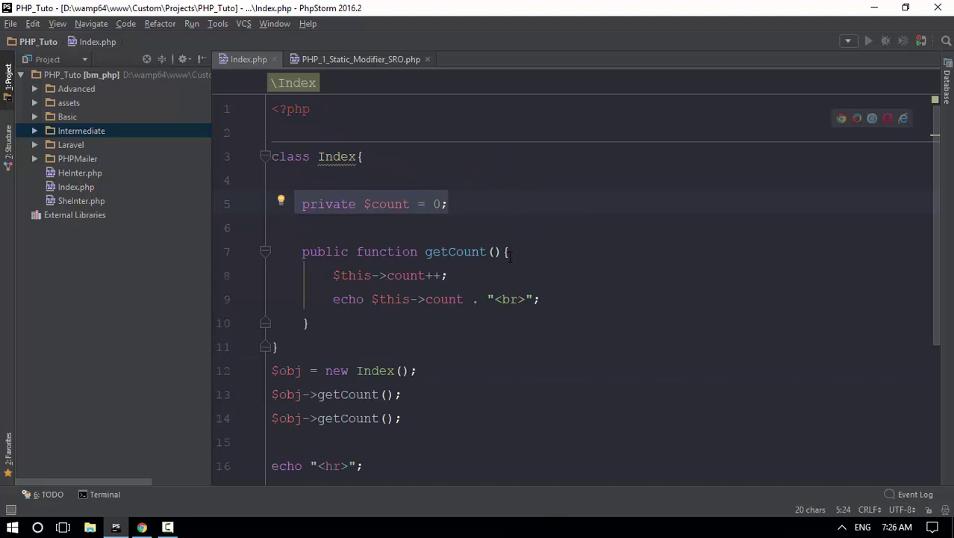
{"action": "left_click", "coordinate": [446, 329]}
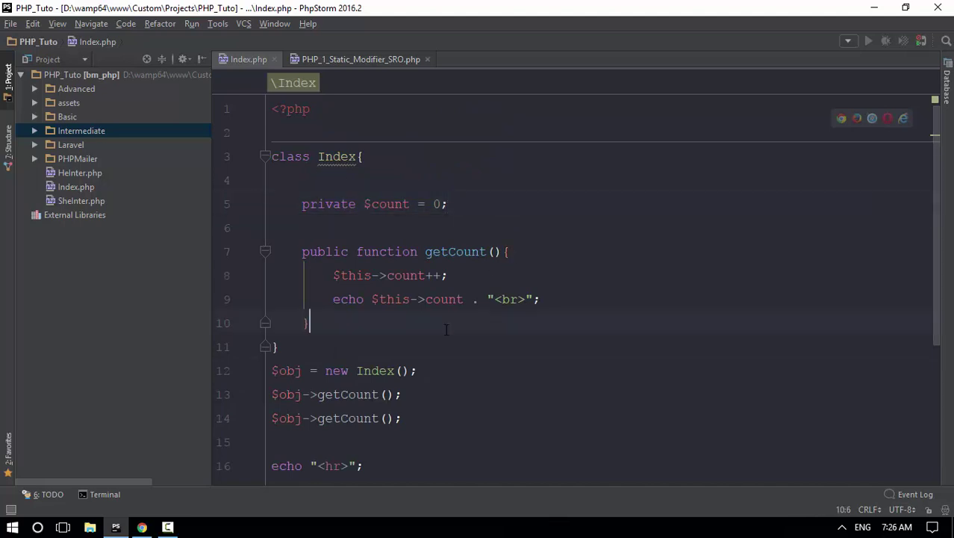
Launch Paint and draw a tall black rectangle on the canvas's right side.
{"action": "key", "text": "super"}
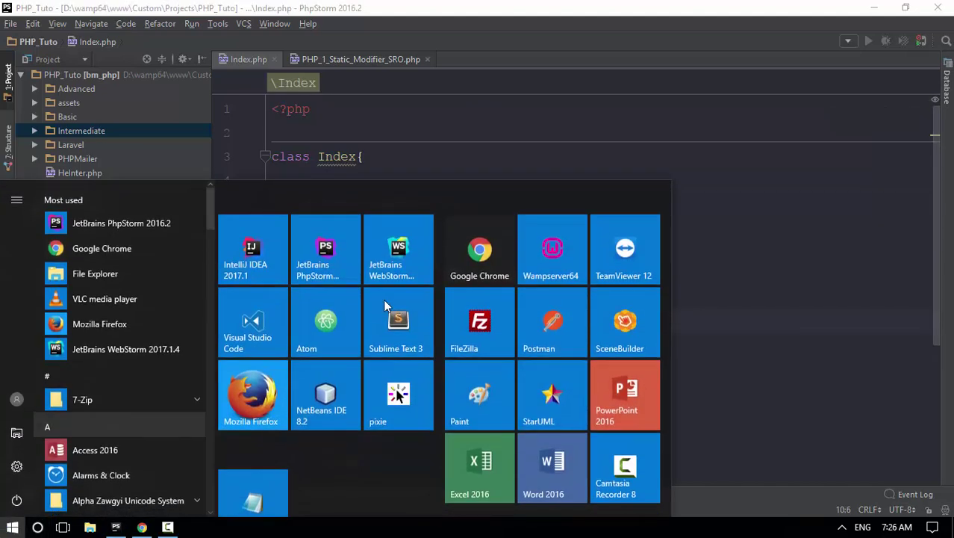
{"action": "left_click", "coordinate": [480, 403]}
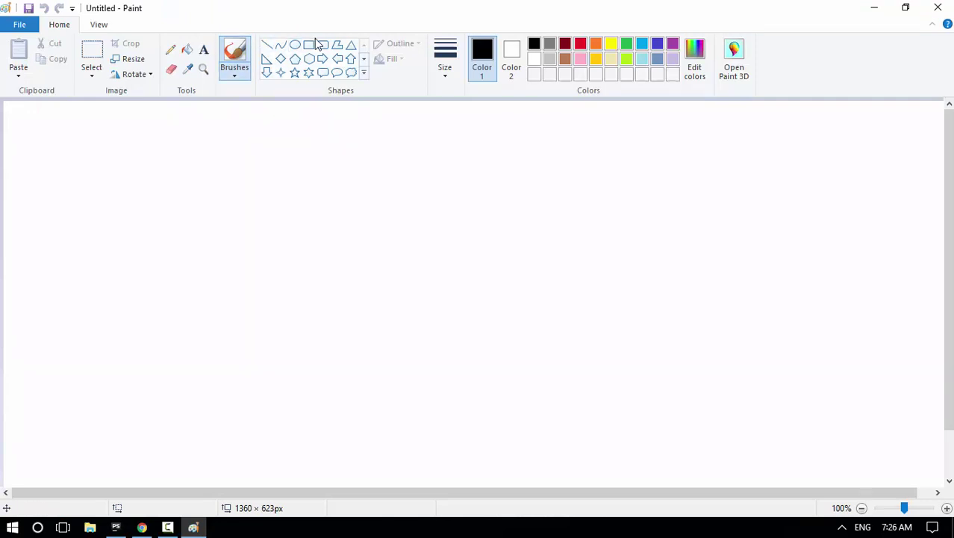
{"action": "left_click", "coordinate": [308, 45]}
{"action": "left_click_drag", "start_coordinate": [663, 138], "coordinate": [849, 450]}
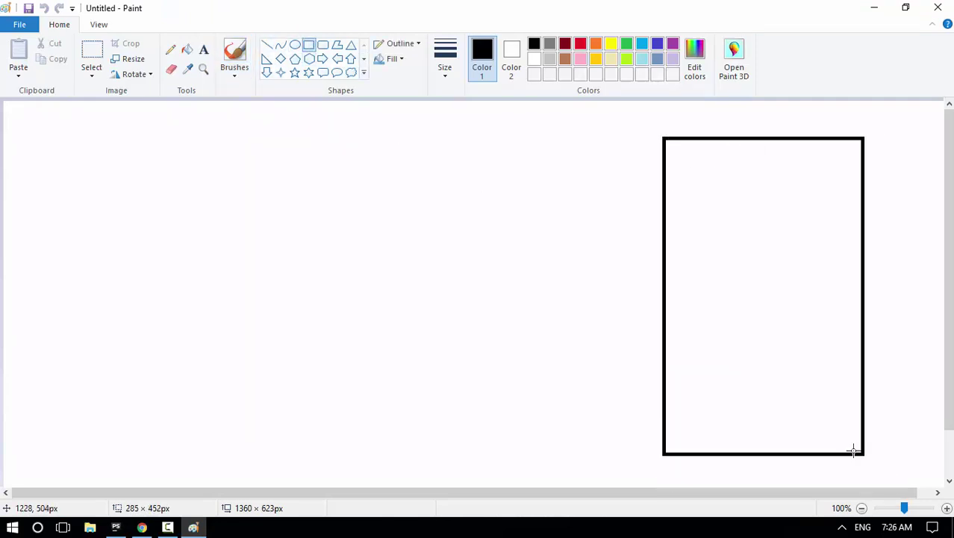
{"action": "left_click", "coordinate": [603, 428]}
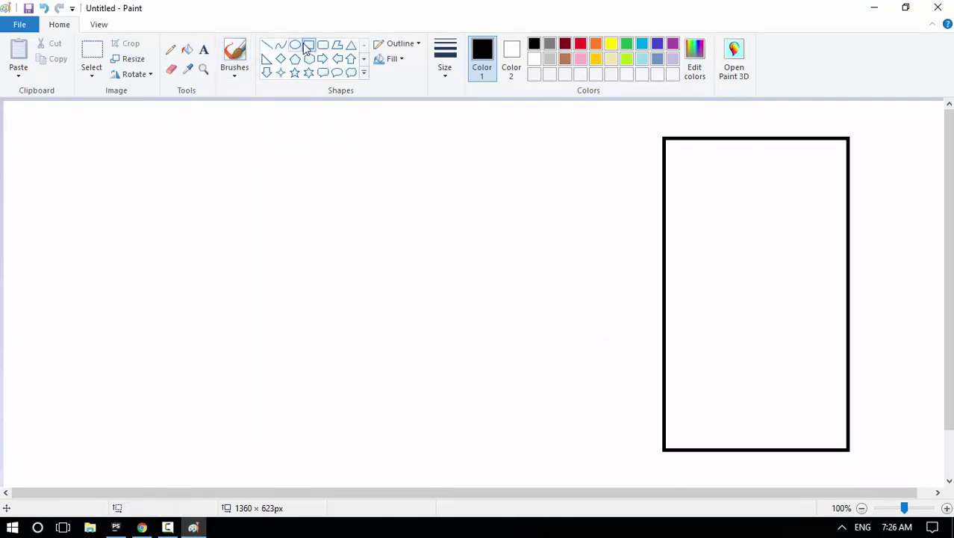
Draw a red rectangle across the tall box's bottom, with a green rectangle inside it.
{"action": "mouse_move", "coordinate": [665, 341]}
{"action": "left_mouse_down"}
{"action": "mouse_move", "coordinate": [854, 457]}
{"action": "mouse_move", "coordinate": [848, 449]}
{"action": "left_mouse_up"}
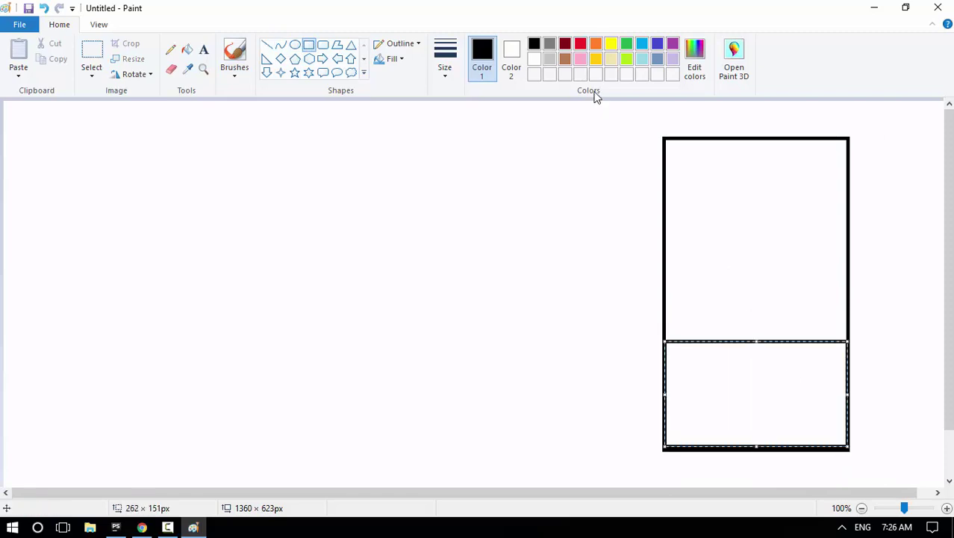
{"action": "left_click", "coordinate": [581, 49]}
{"action": "left_click", "coordinate": [321, 176]}
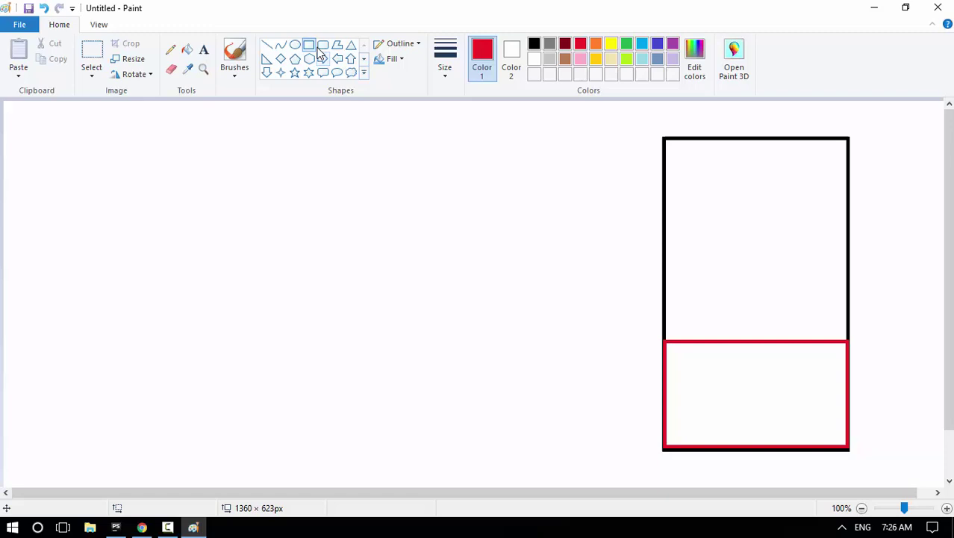
{"action": "left_click", "coordinate": [626, 45]}
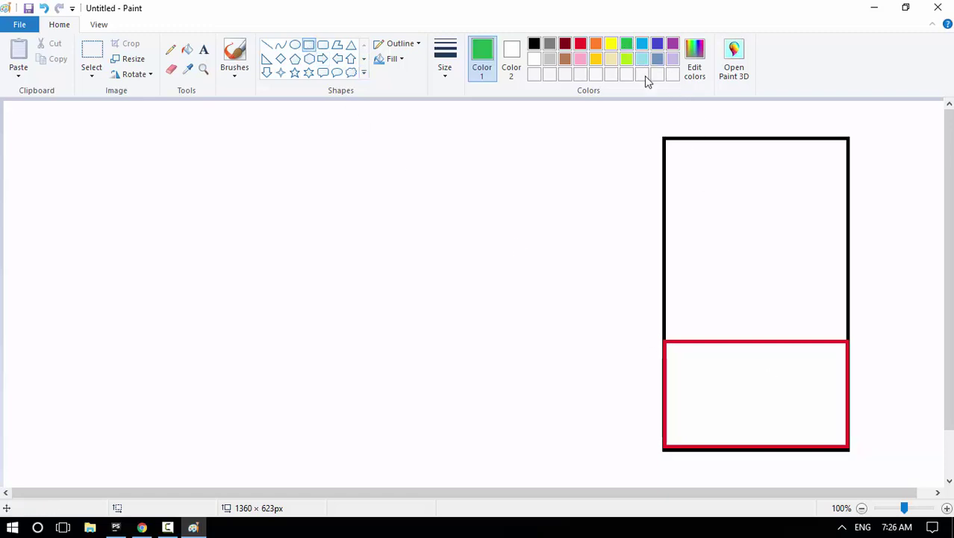
{"action": "left_click_drag", "start_coordinate": [669, 344], "coordinate": [846, 387]}
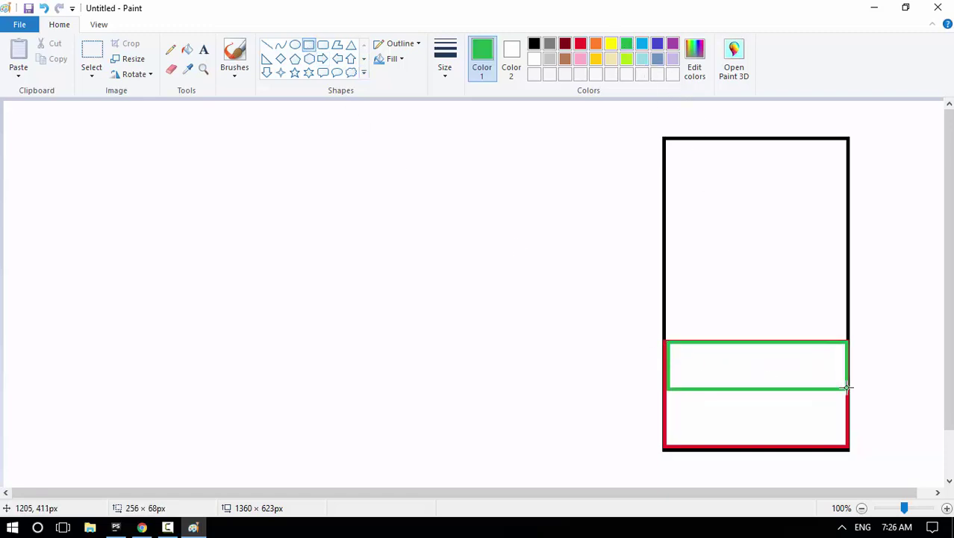
{"action": "left_click", "coordinate": [551, 372]}
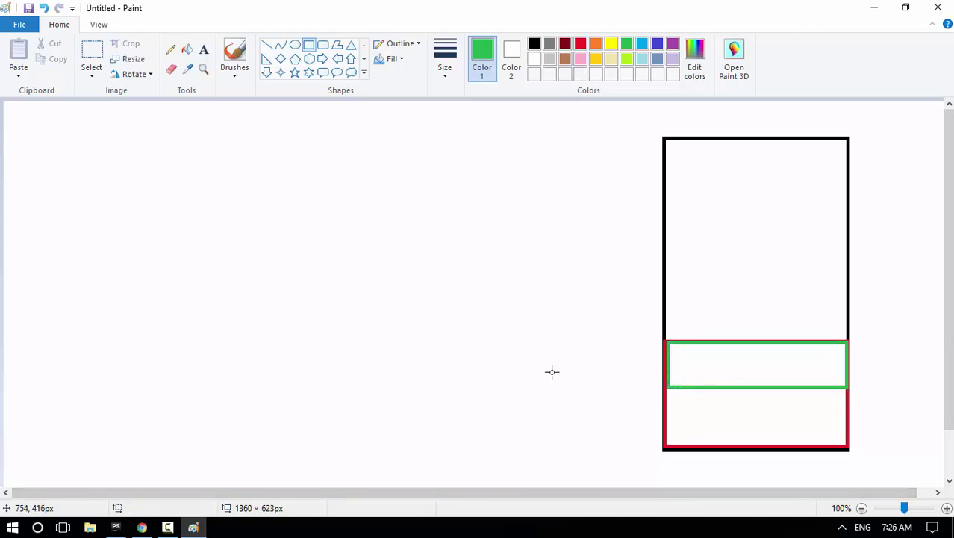
Try a leftward green rectangle and a red pointer line, undoing both plus the green rectangle.
{"action": "left_click_drag", "start_coordinate": [665, 402], "coordinate": [409, 369]}
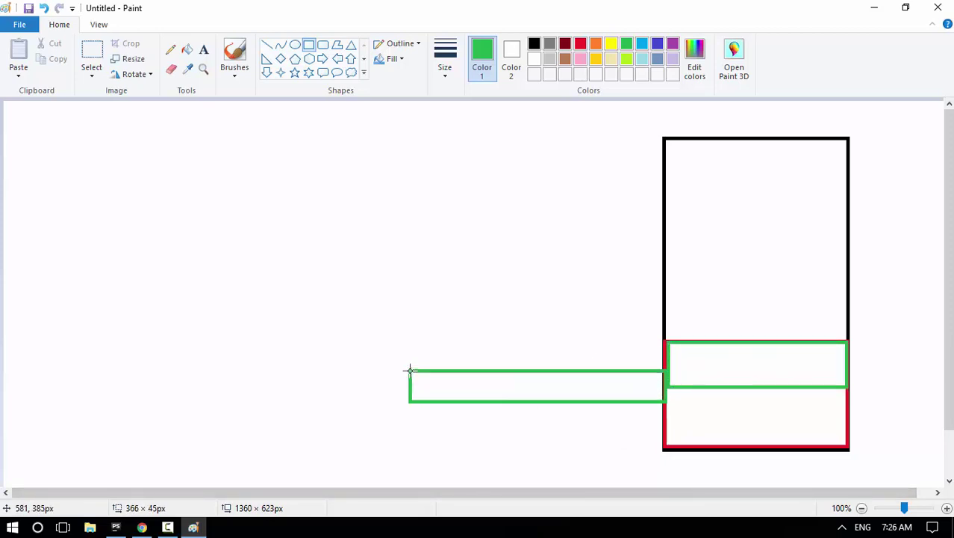
{"action": "key", "text": "ctrl+z"}
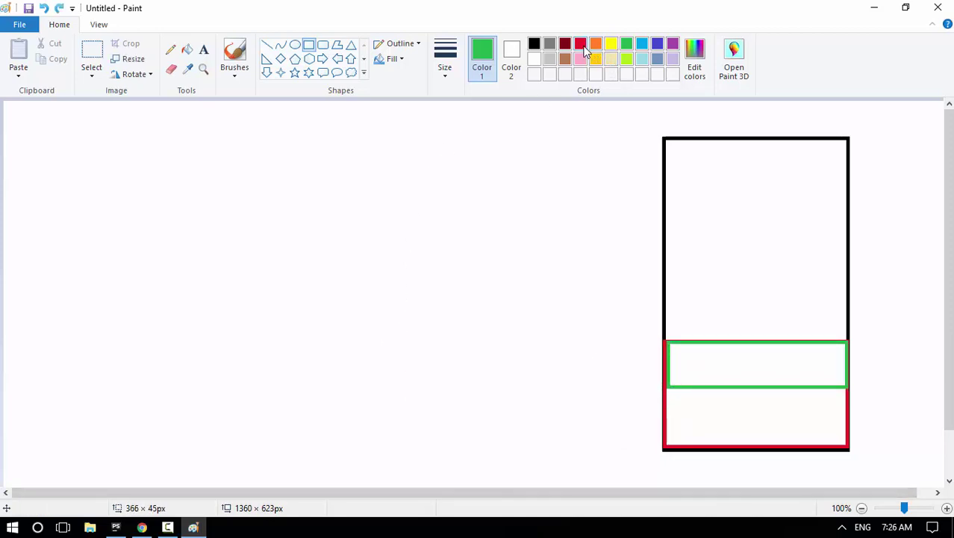
{"action": "left_click", "coordinate": [580, 45]}
{"action": "left_click", "coordinate": [281, 45]}
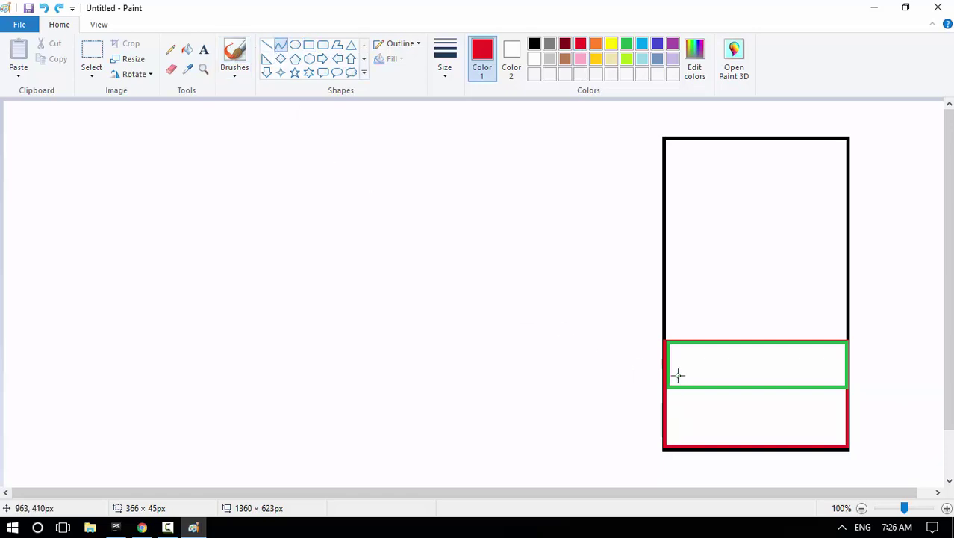
{"action": "left_click_drag", "start_coordinate": [662, 382], "coordinate": [538, 324]}
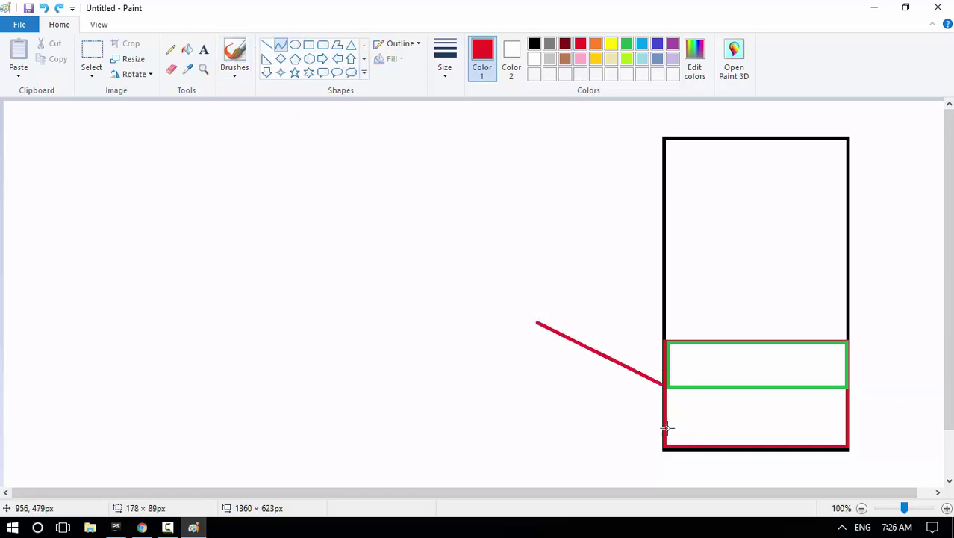
{"action": "key", "text": "ctrl+z"}
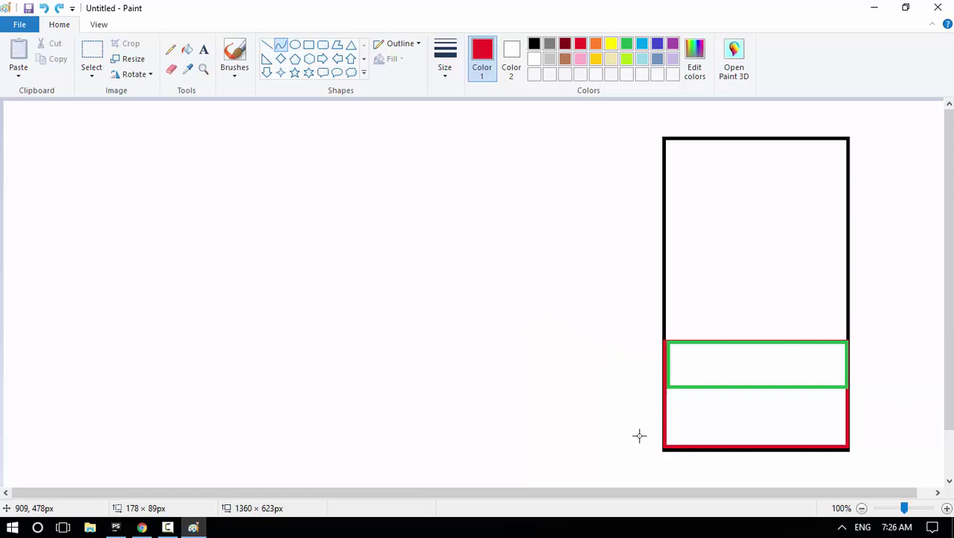
{"action": "key", "text": "ctrl+z"}
Draw a green box between the black and red boxes.
{"action": "left_click", "coordinate": [309, 45]}
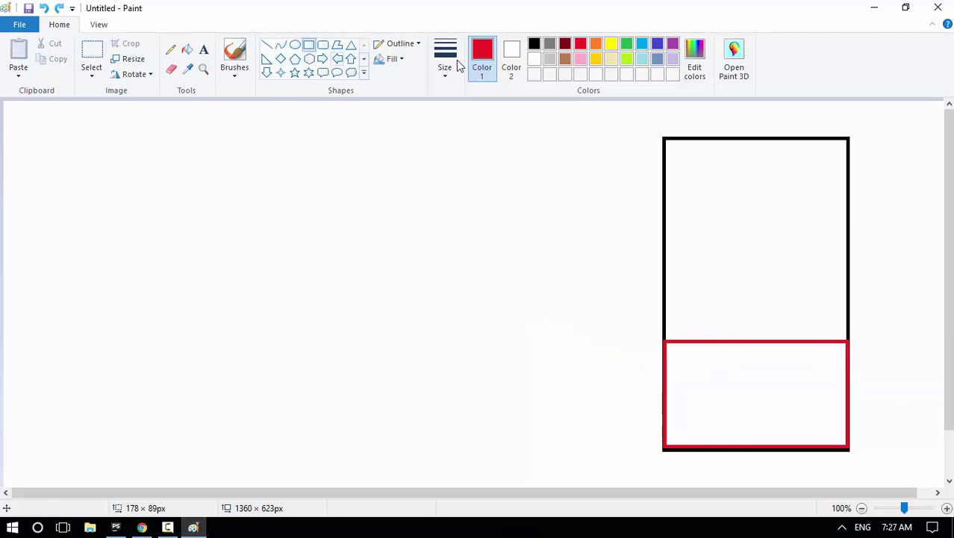
{"action": "left_click", "coordinate": [626, 46]}
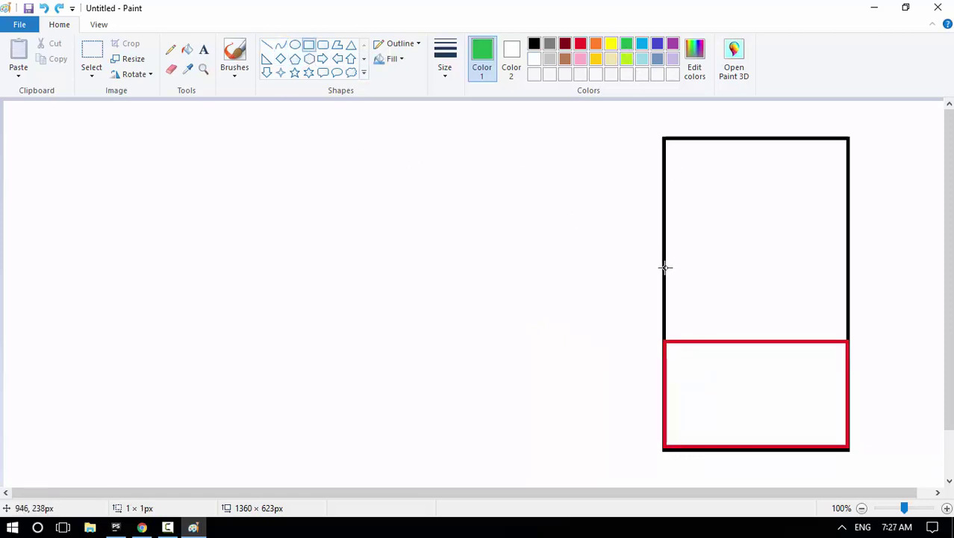
{"action": "left_click_drag", "start_coordinate": [667, 266], "coordinate": [848, 334]}
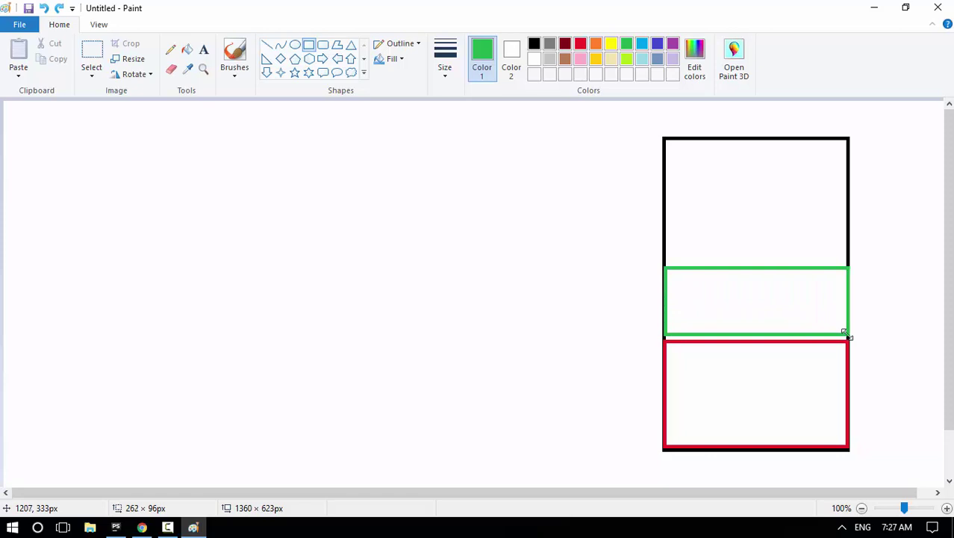
{"action": "left_click_drag", "start_coordinate": [758, 267], "coordinate": [757, 276]}
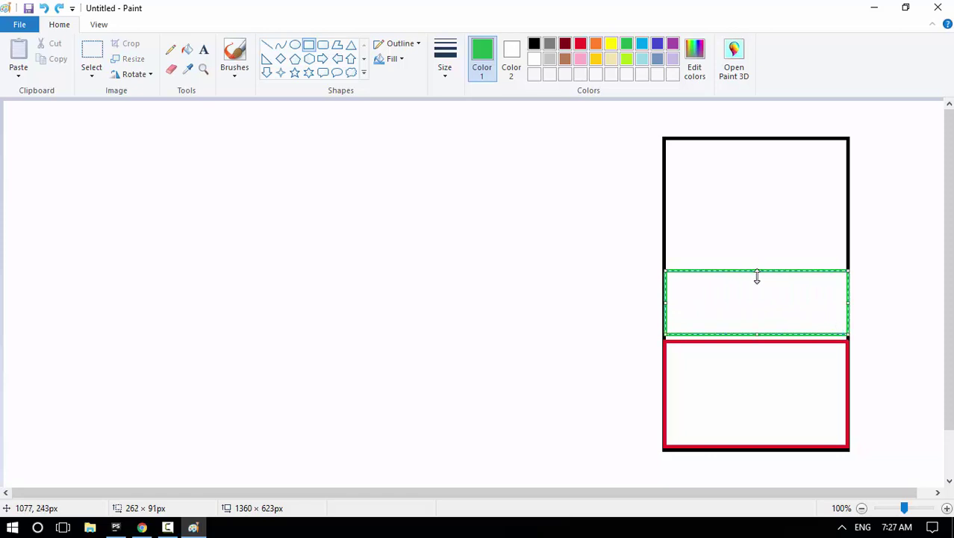
{"action": "left_click", "coordinate": [571, 291]}
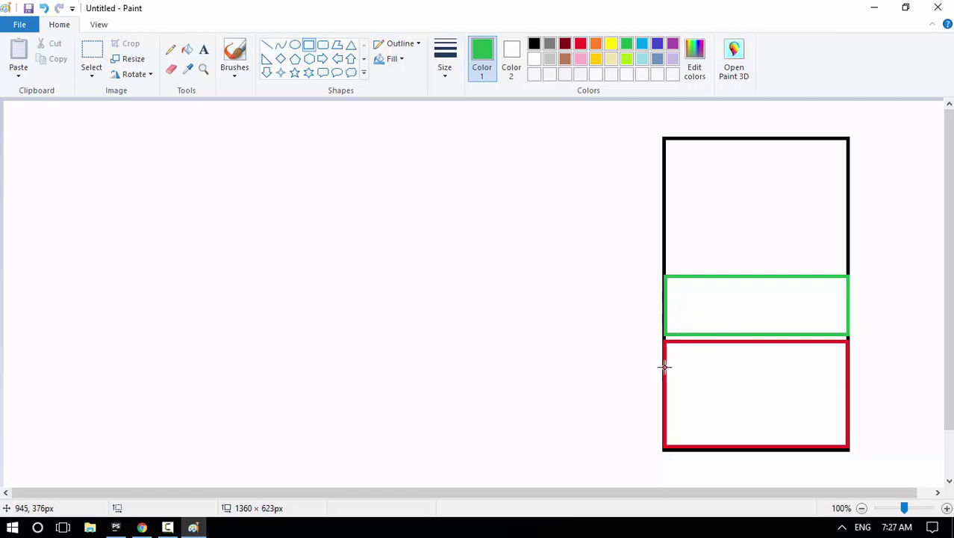
{"action": "left_click", "coordinate": [691, 380]}
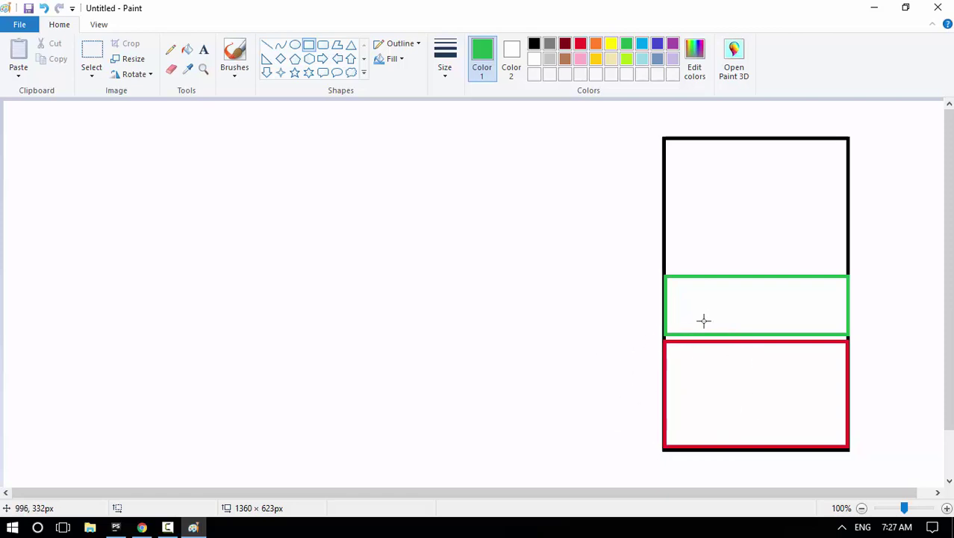
{"action": "left_click", "coordinate": [715, 292]}
Close Paint with Don't Save and highlight both objects' 1, 2 output in Chrome.
{"action": "left_click", "coordinate": [947, 6]}
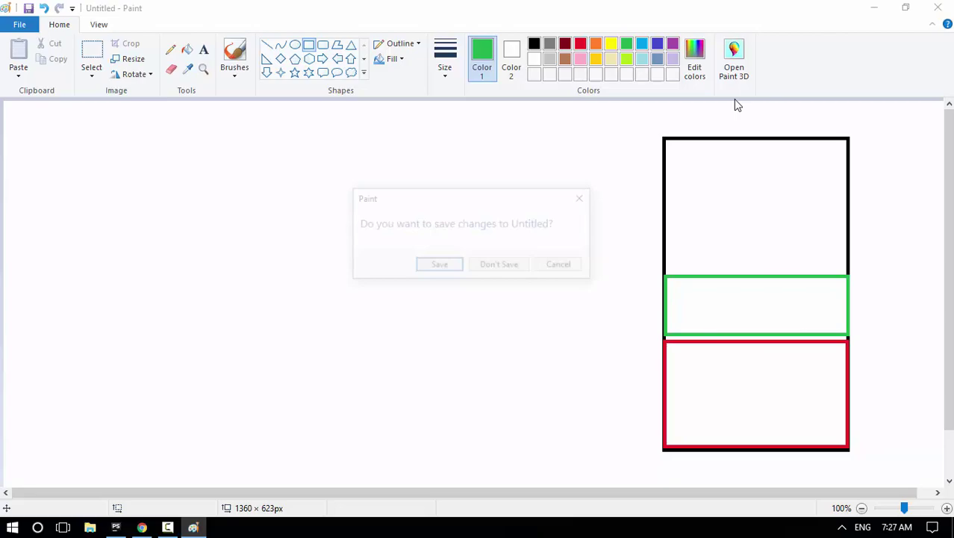
{"action": "left_click", "coordinate": [499, 265]}
{"action": "left_click", "coordinate": [142, 527]}
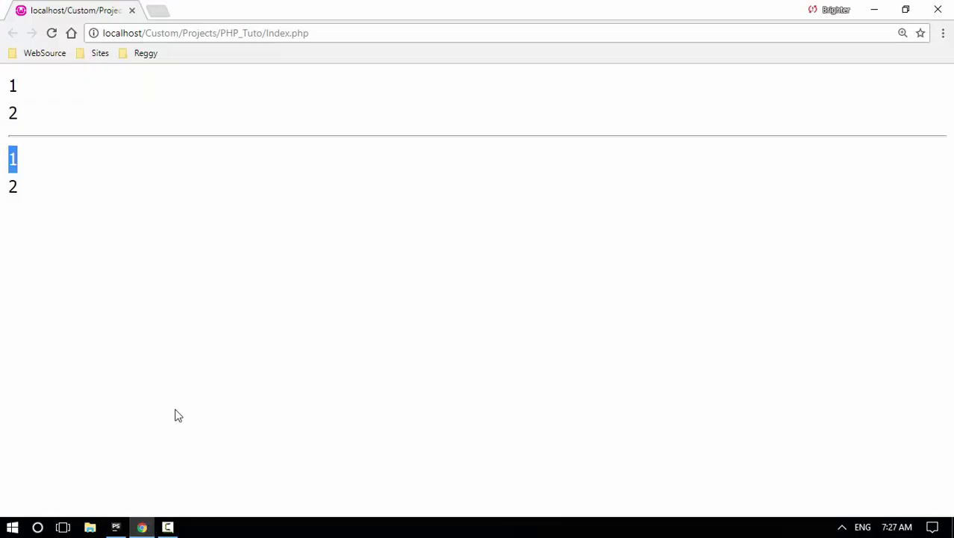
{"action": "left_click_drag", "start_coordinate": [9, 74], "coordinate": [41, 123]}
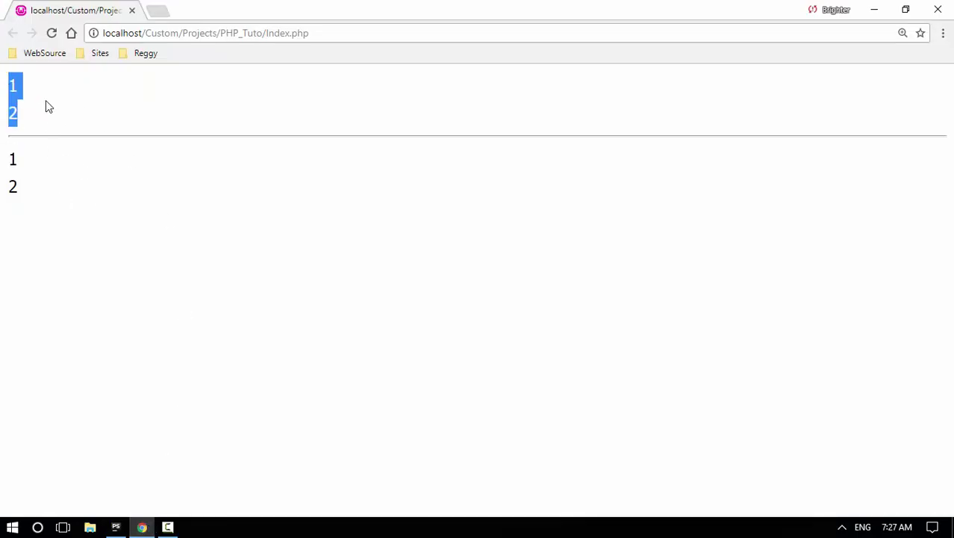
{"action": "left_click", "coordinate": [3, 79]}
{"action": "mouse_move", "coordinate": [3, 79]}
{"action": "left_mouse_down"}
{"action": "mouse_move", "coordinate": [30, 183]}
{"action": "mouse_move", "coordinate": [56, 222]}
{"action": "left_mouse_up"}
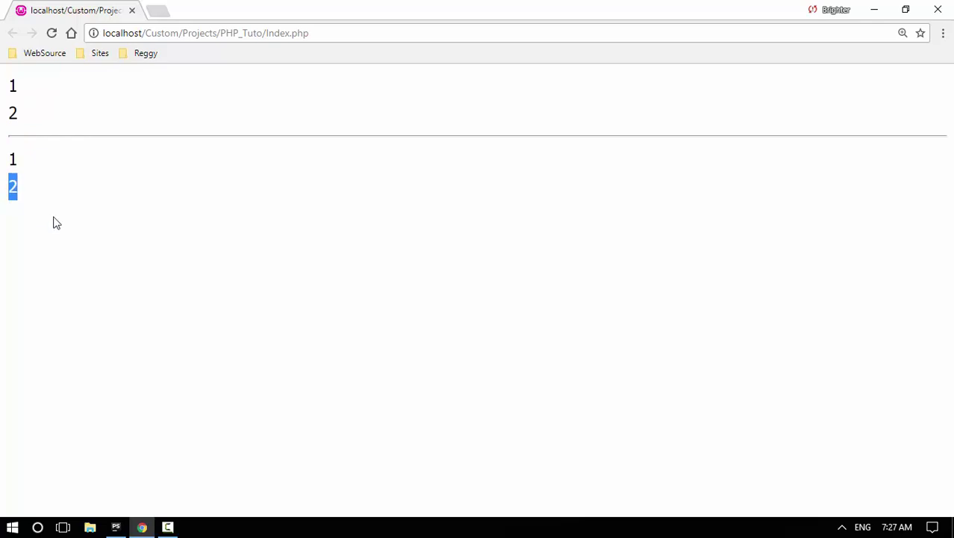
Make $count static and change the increment on line 8 to self::$count++.
{"action": "left_click", "coordinate": [115, 528]}
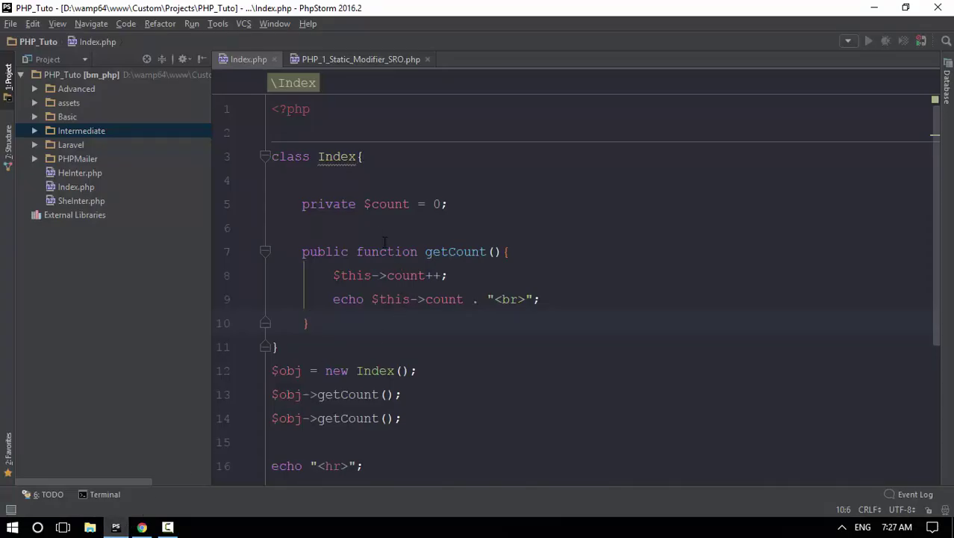
{"action": "left_click", "coordinate": [364, 204]}
{"action": "type", "text": "static"}
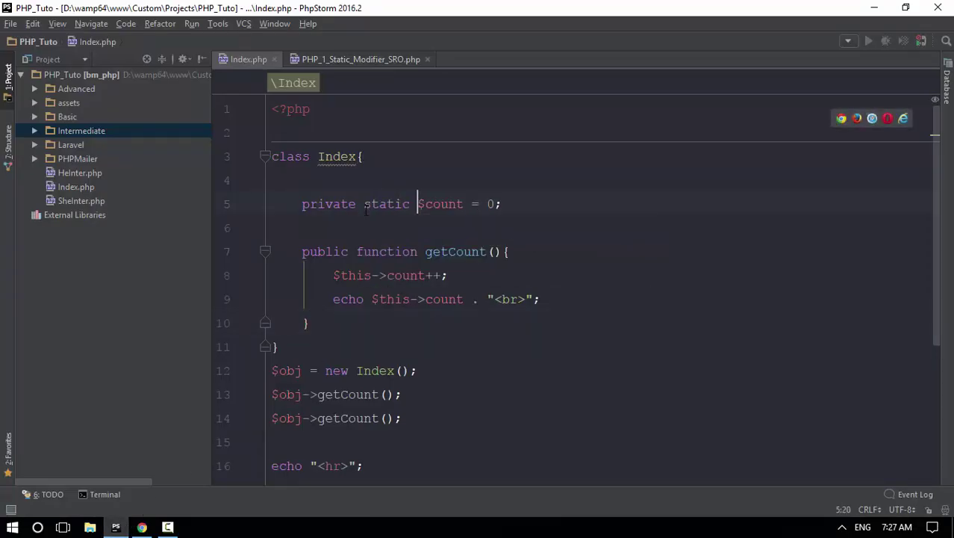
{"action": "left_click", "coordinate": [467, 276]}
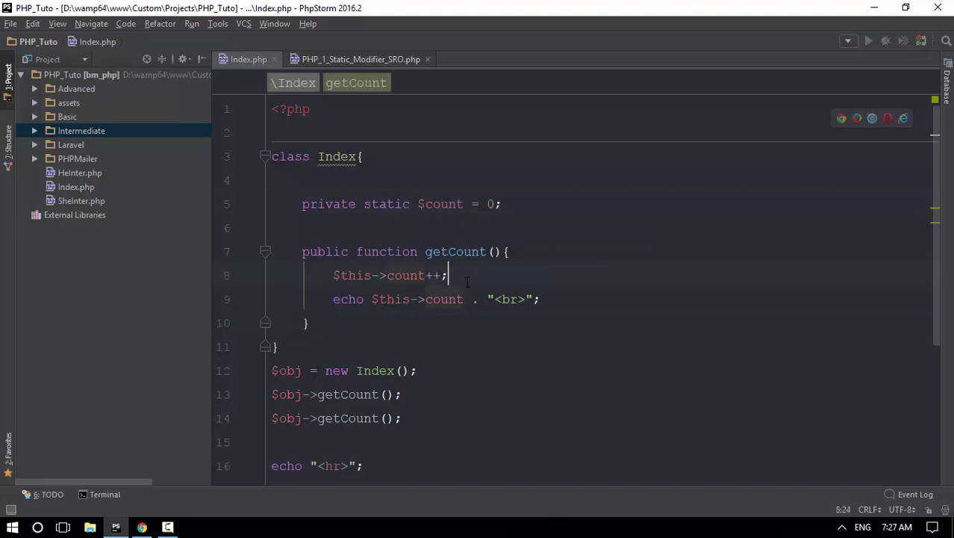
{"action": "left_click_drag", "start_coordinate": [448, 275], "coordinate": [387, 275]}
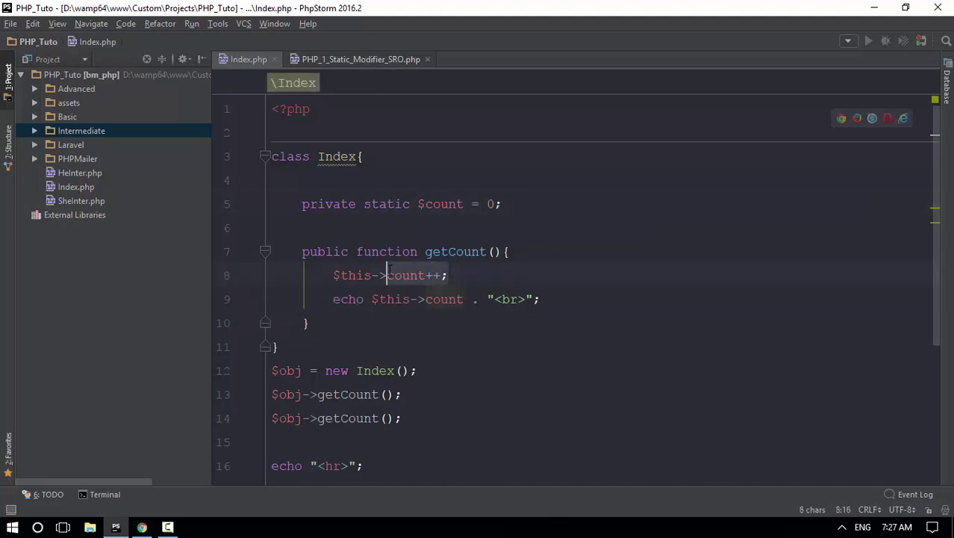
{"action": "left_click", "coordinate": [385, 275]}
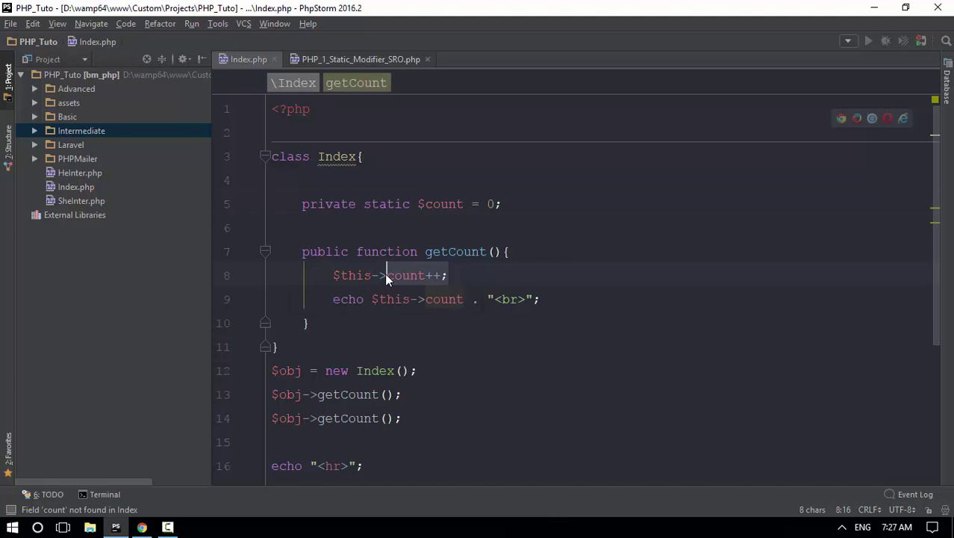
{"action": "left_click_drag", "start_coordinate": [384, 275], "coordinate": [334, 274]}
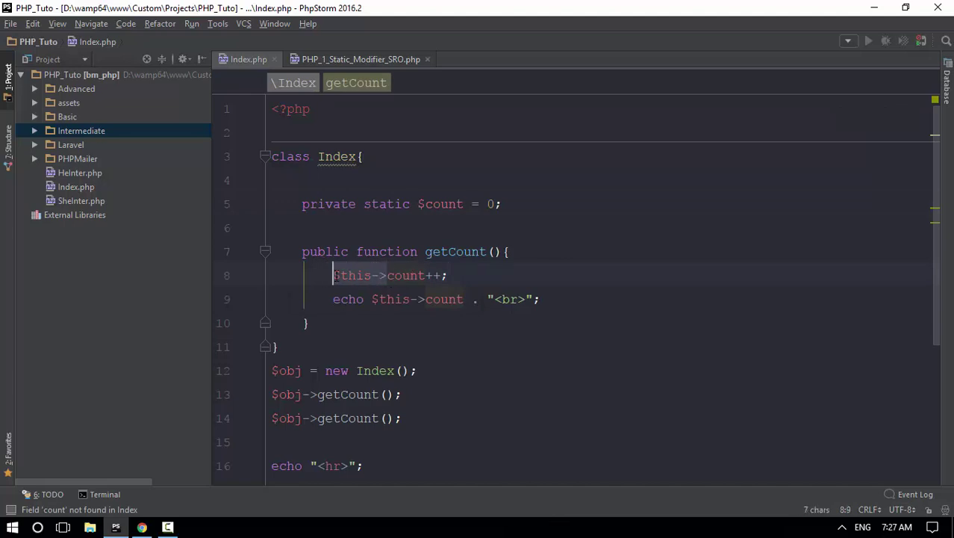
{"action": "type", "text": "self::$"}
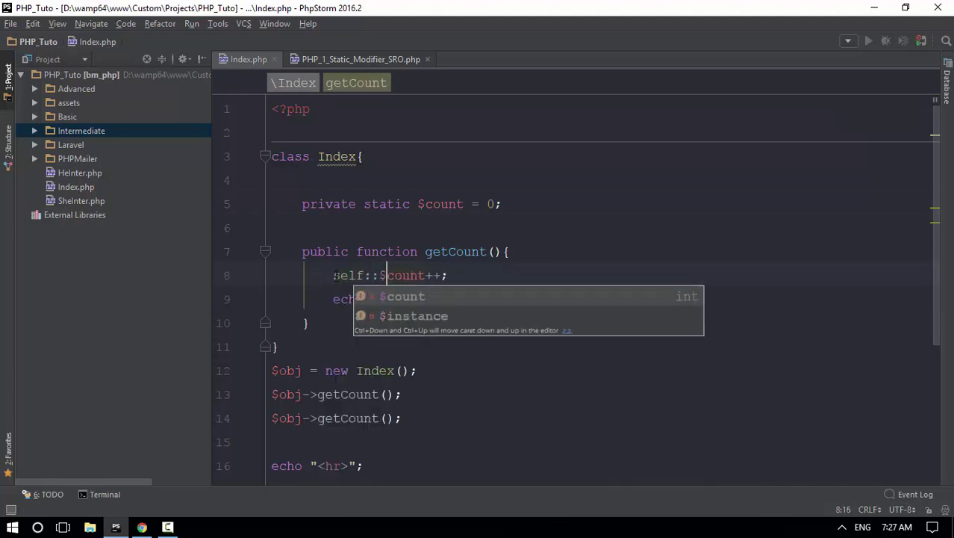
{"action": "left_click", "coordinate": [271, 227]}
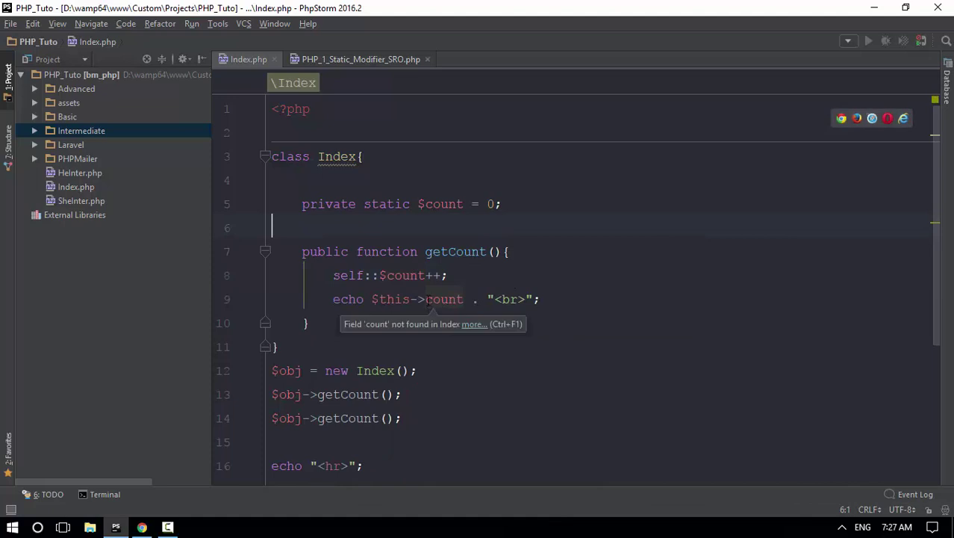
Change line 9's echo to self::$count and reload Chrome, showing 1, 2, 3, 4.
{"action": "left_click_drag", "start_coordinate": [430, 299], "coordinate": [386, 299]}
{"action": "key", "text": "BackSpace"}
{"action": "key", "text": "BackSpace"}
{"action": "type", "text": "sle"}
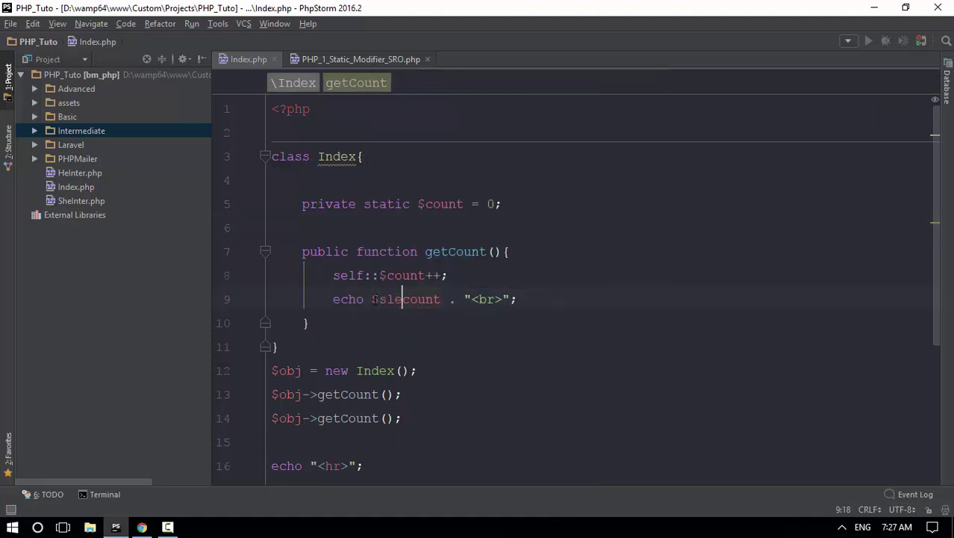
{"action": "key", "text": "BackSpace"}
{"action": "key", "text": "BackSpace"}
{"action": "key", "text": "BackSpace"}
{"action": "type", "text": "self::$"}
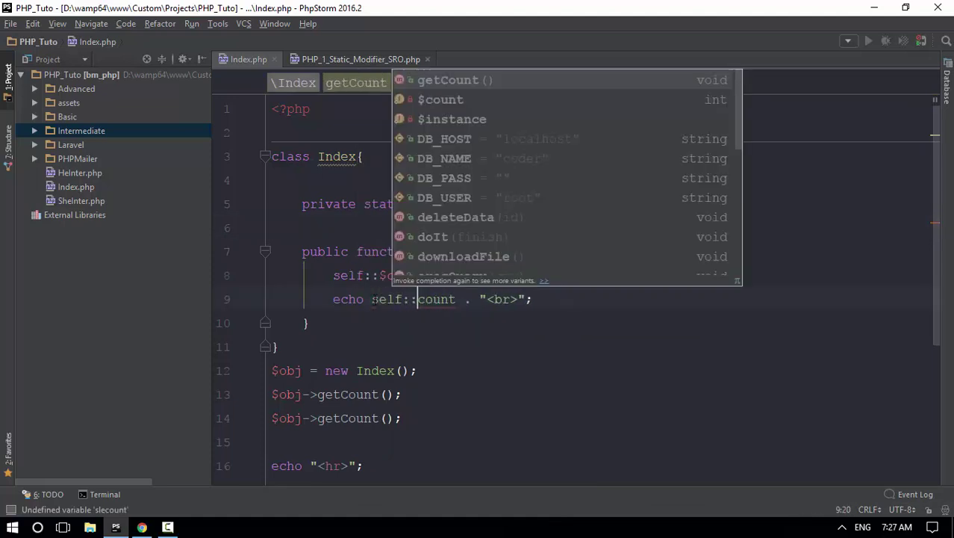
{"action": "left_click", "coordinate": [486, 331]}
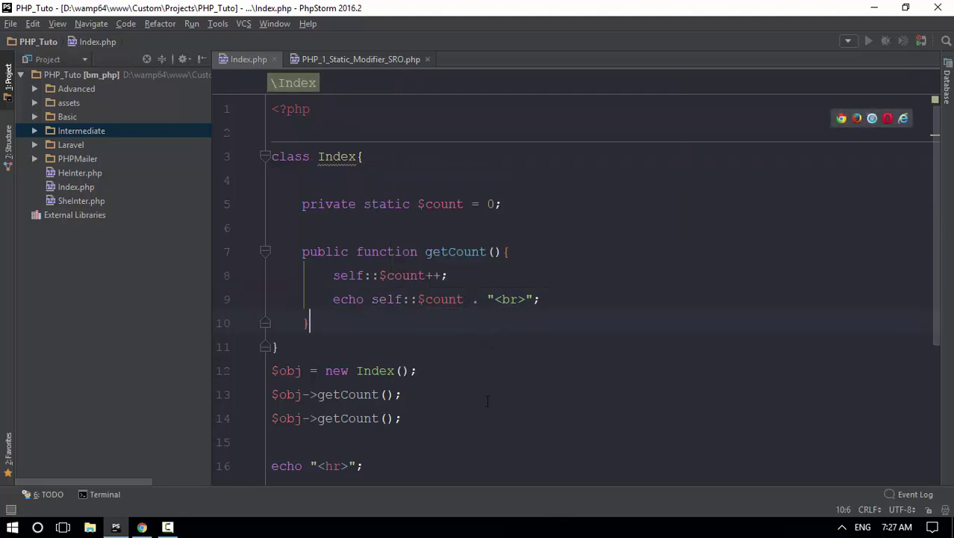
{"action": "key", "text": "alt+Tab"}
{"action": "left_click", "coordinate": [52, 33]}
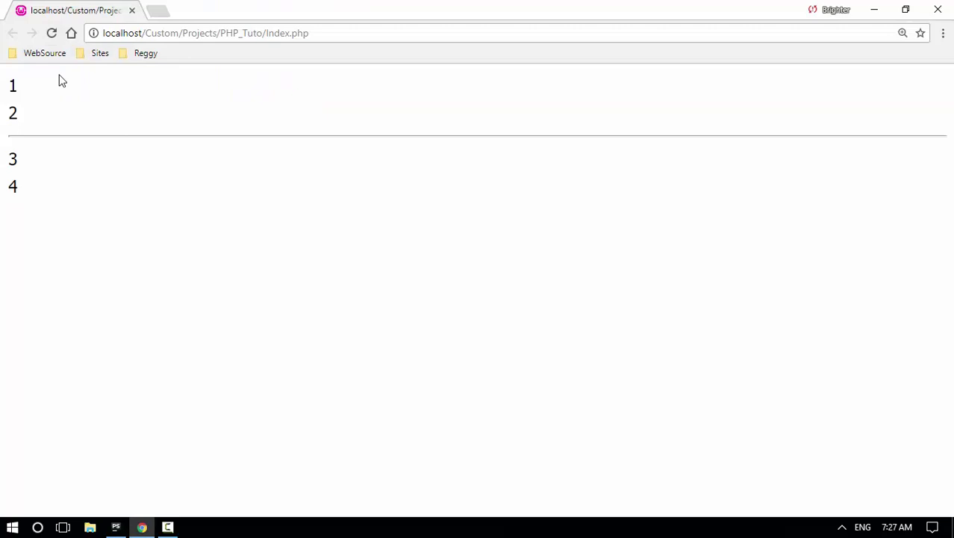
{"action": "left_click_drag", "start_coordinate": [11, 78], "coordinate": [23, 120]}
Highlight outputs 3 and 4, then the static keyword and the Index class.
{"action": "left_click_drag", "start_coordinate": [10, 153], "coordinate": [22, 190]}
{"action": "key", "text": "alt+Tab"}
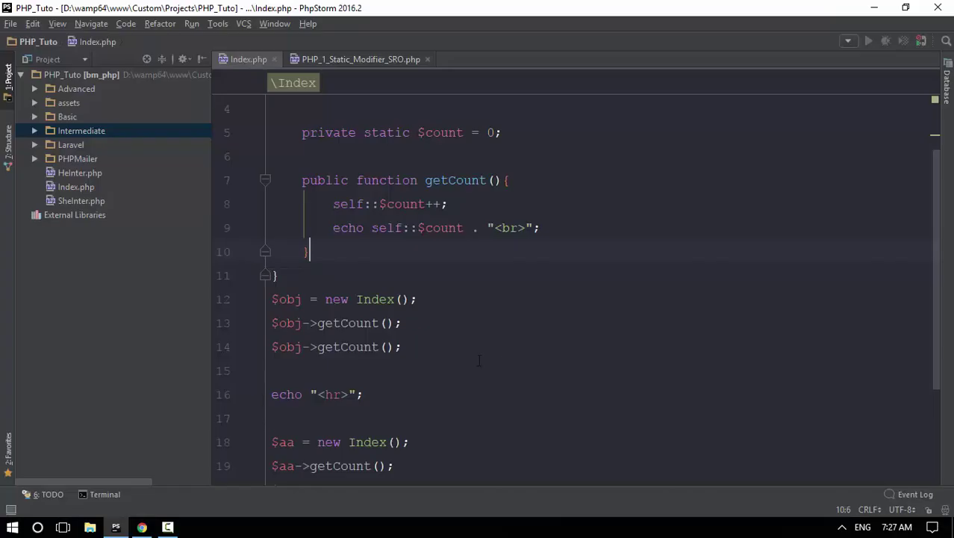
{"action": "scroll", "coordinate": [507, 360], "scroll_direction": "down", "scroll_amount": 1}
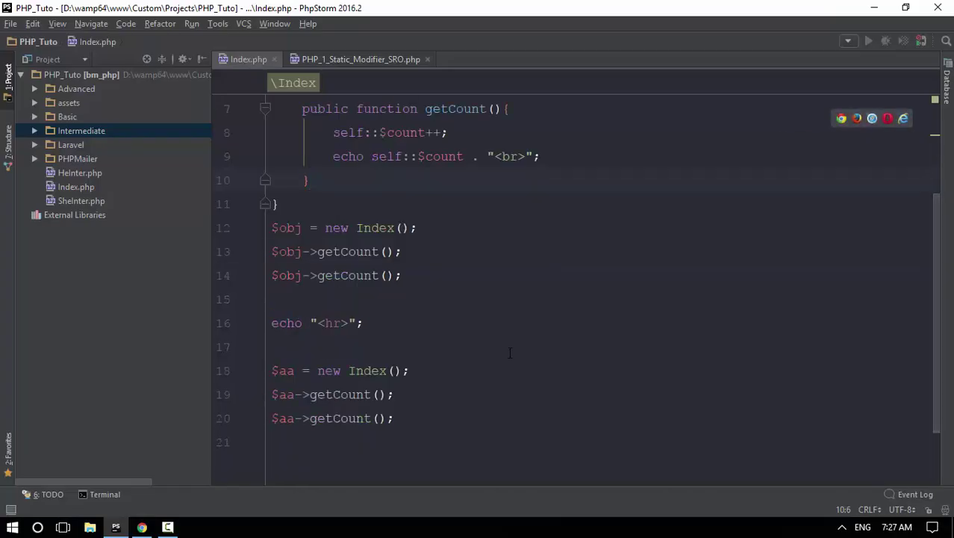
{"action": "scroll", "coordinate": [510, 353], "scroll_direction": "up", "scroll_amount": 2}
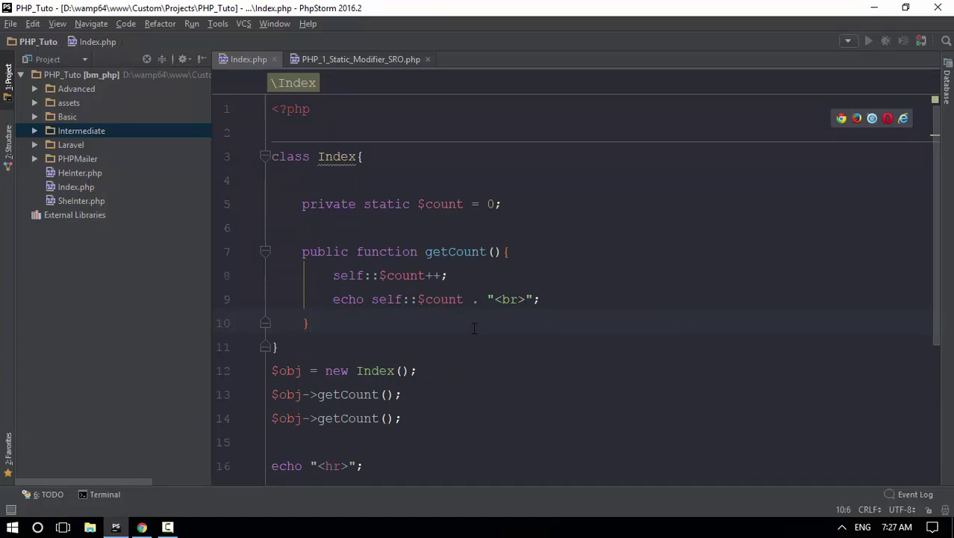
{"action": "left_click_drag", "start_coordinate": [502, 204], "coordinate": [269, 207]}
{"action": "left_click", "coordinate": [267, 202]}
{"action": "double_click", "coordinate": [390, 203]}
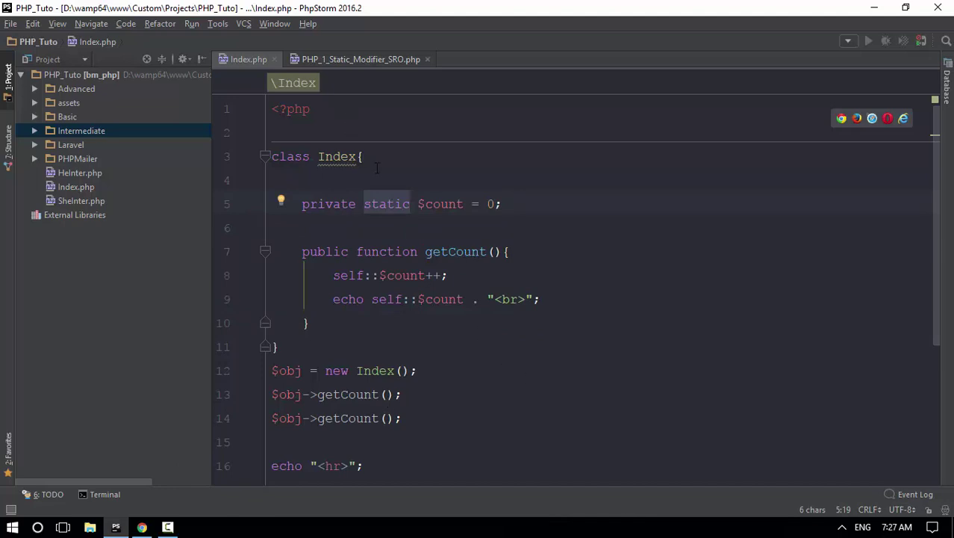
{"action": "left_click_drag", "start_coordinate": [373, 168], "coordinate": [247, 160]}
{"action": "key", "text": "ctrl+w"}
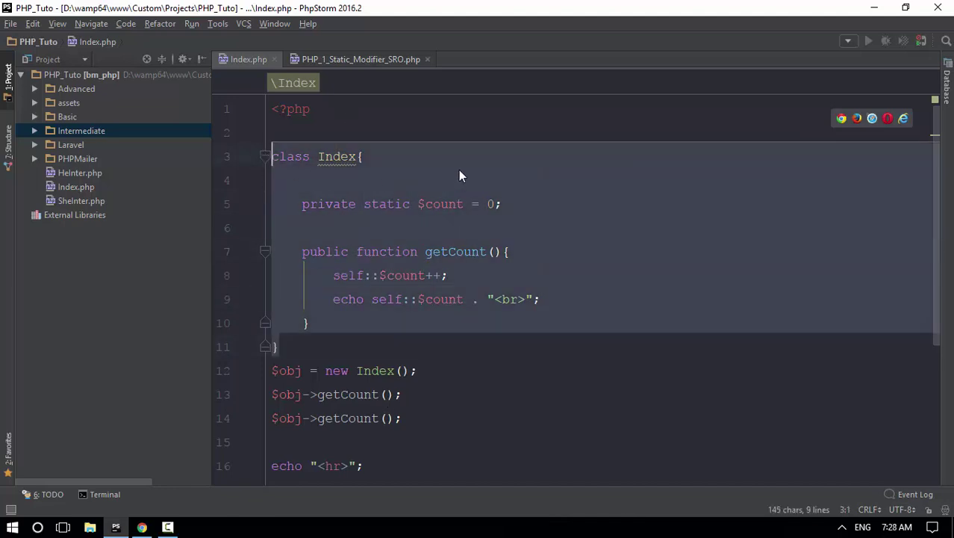
Highlight the private static $count declaration and the class body lines.
{"action": "left_click", "coordinate": [506, 205]}
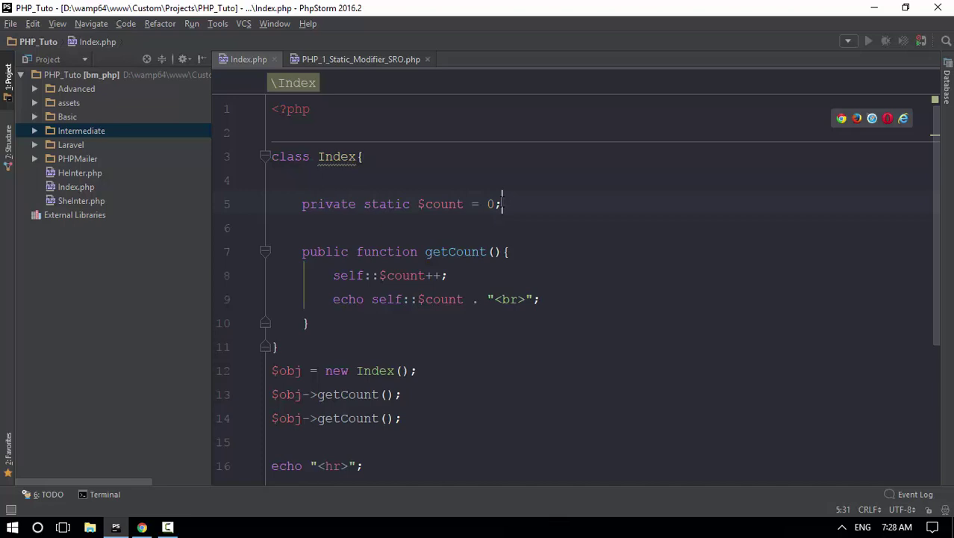
{"action": "left_click_drag", "start_coordinate": [504, 204], "coordinate": [288, 206]}
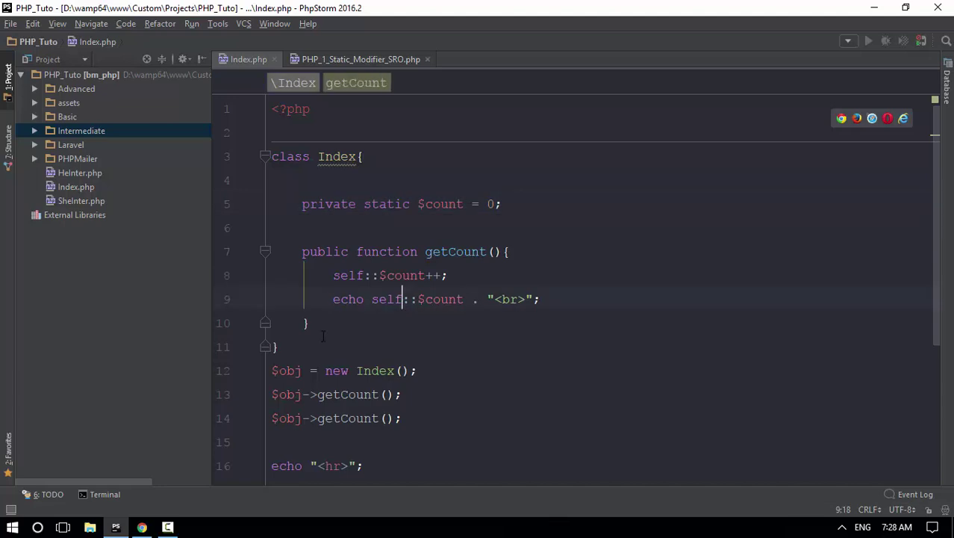
{"action": "left_click_drag", "start_coordinate": [310, 323], "coordinate": [283, 196]}
{"action": "left_click", "coordinate": [529, 251]}
{"action": "left_click_drag", "start_coordinate": [310, 324], "coordinate": [301, 206]}
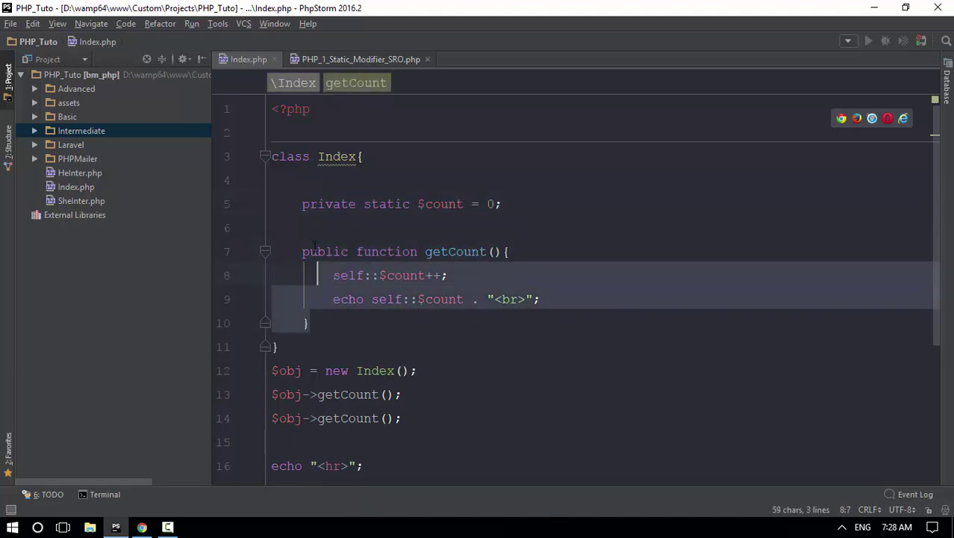
{"action": "left_click", "coordinate": [544, 263]}
{"action": "left_click_drag", "start_coordinate": [377, 219], "coordinate": [349, 252]}
Insert a blank line after the Index class's closing brace on line 11.
{"action": "left_click", "coordinate": [443, 345]}
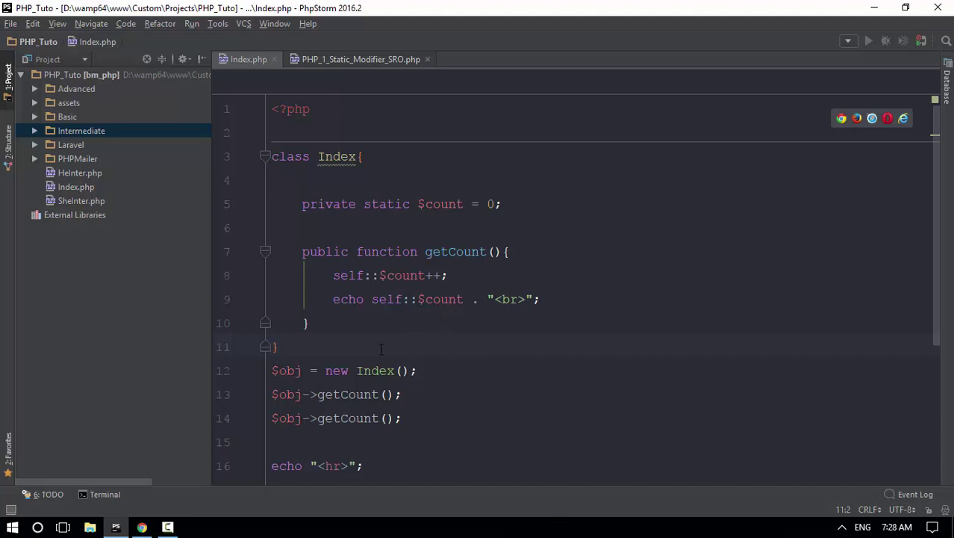
{"action": "key", "text": "Return"}
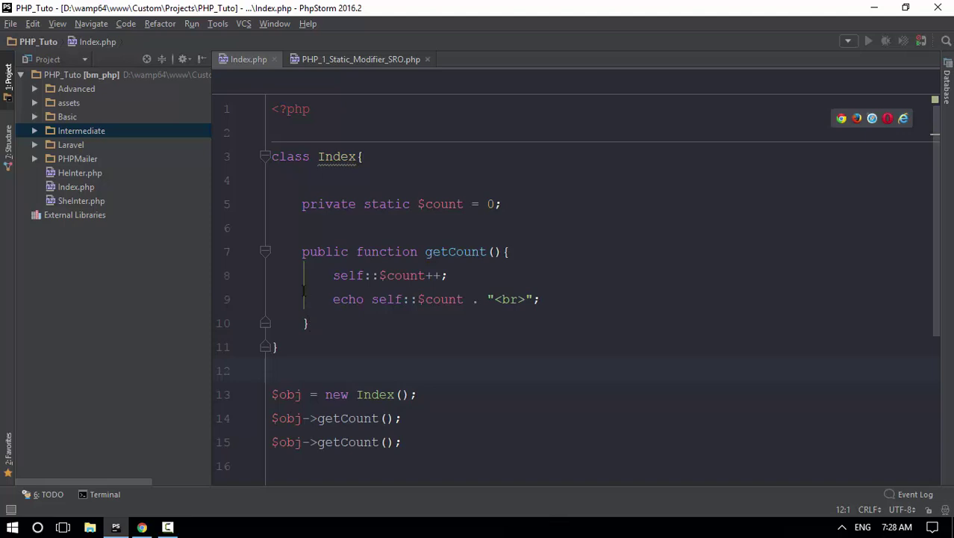
{"action": "left_click_drag", "start_coordinate": [309, 323], "coordinate": [289, 204]}
{"action": "left_click", "coordinate": [658, 292]}
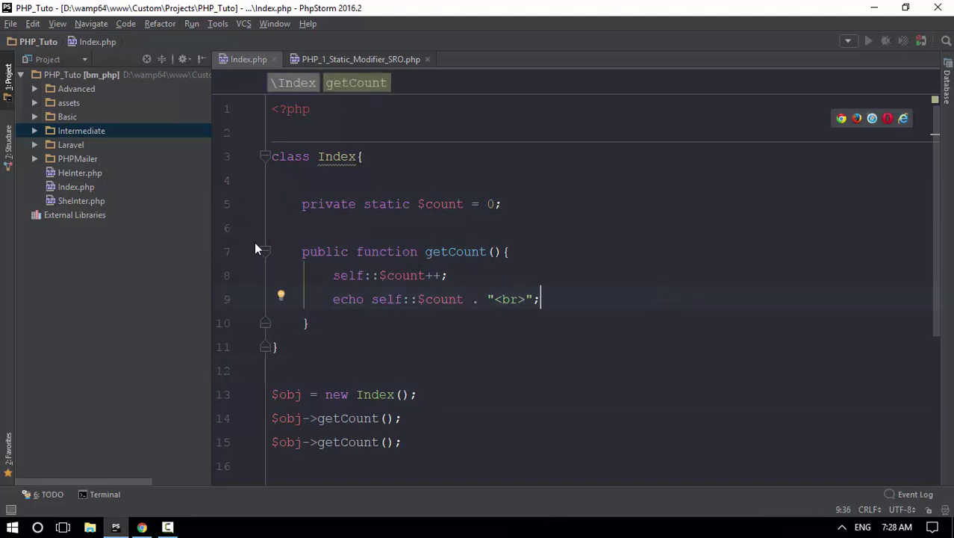
{"action": "left_click", "coordinate": [34, 130]}
{"action": "left_click", "coordinate": [48, 173]}
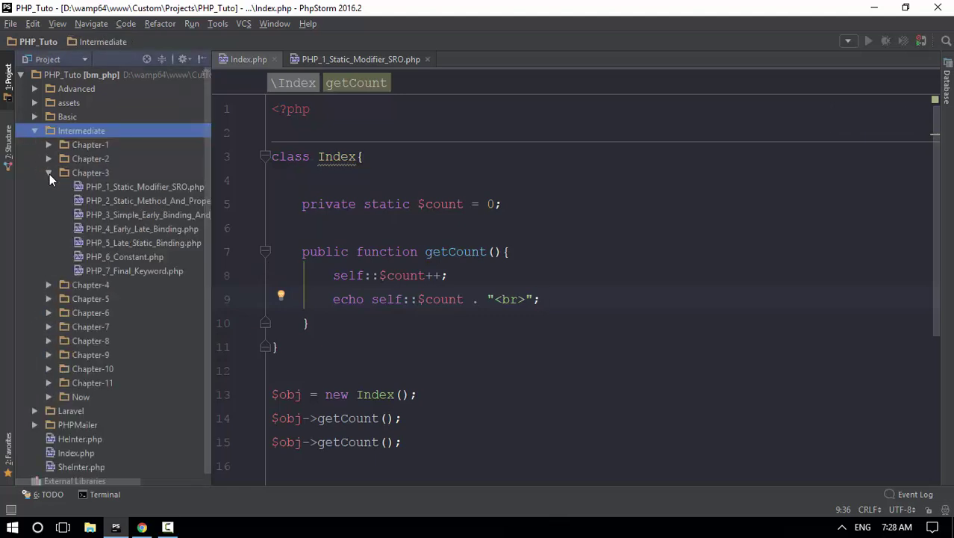
{"action": "left_click", "coordinate": [133, 201]}
{"action": "left_click", "coordinate": [201, 213]}
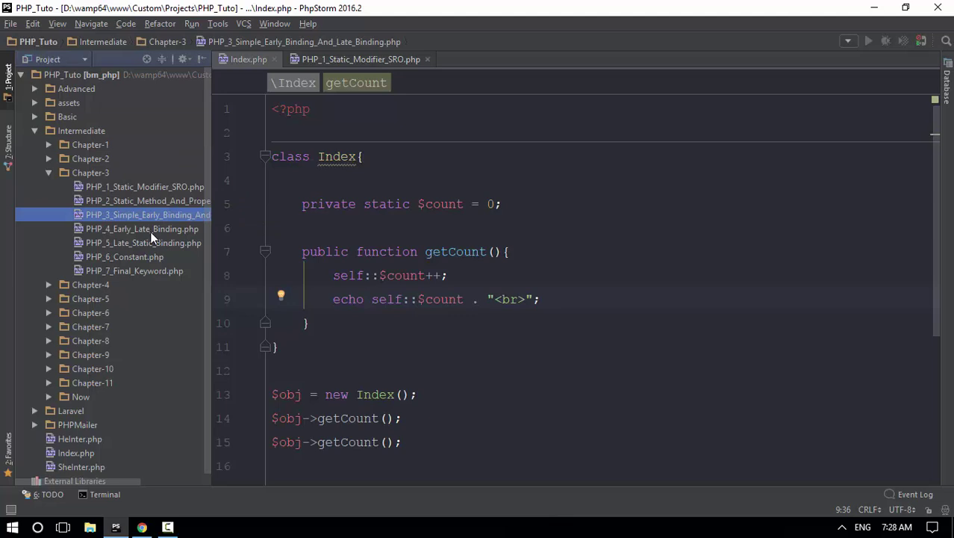
{"action": "left_click", "coordinate": [150, 229]}
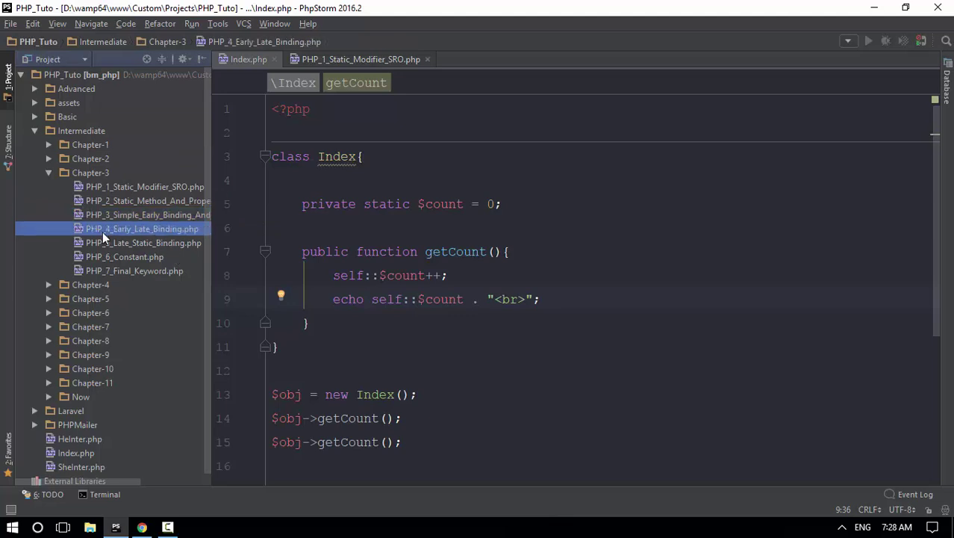
{"action": "left_click", "coordinate": [104, 242]}
{"action": "left_click", "coordinate": [148, 230]}
{"action": "left_click", "coordinate": [48, 173]}
{"action": "left_click", "coordinate": [35, 131]}
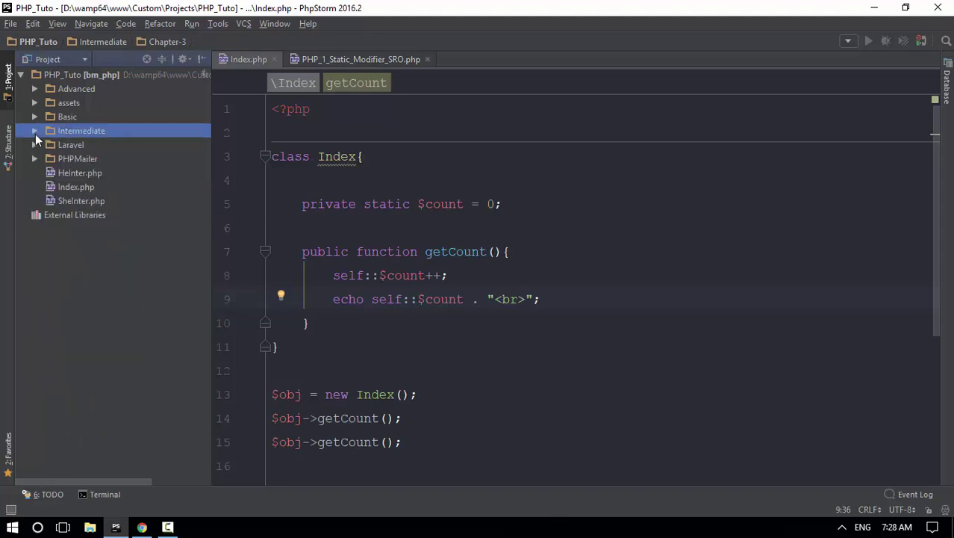
Highlight the getCount method and the class body (lines 5–11) to review the counter code.
{"action": "left_click_drag", "start_coordinate": [431, 328], "coordinate": [272, 224]}
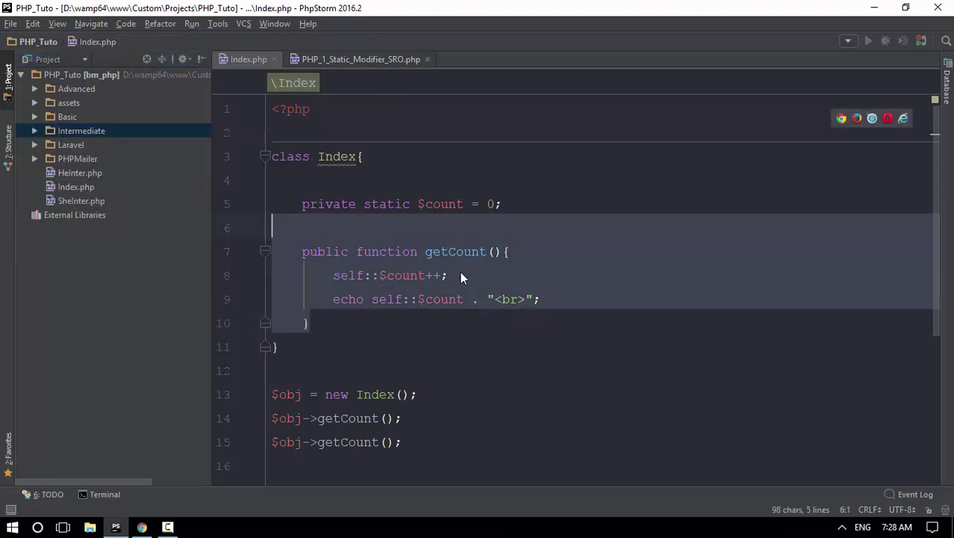
{"action": "left_click", "coordinate": [620, 350]}
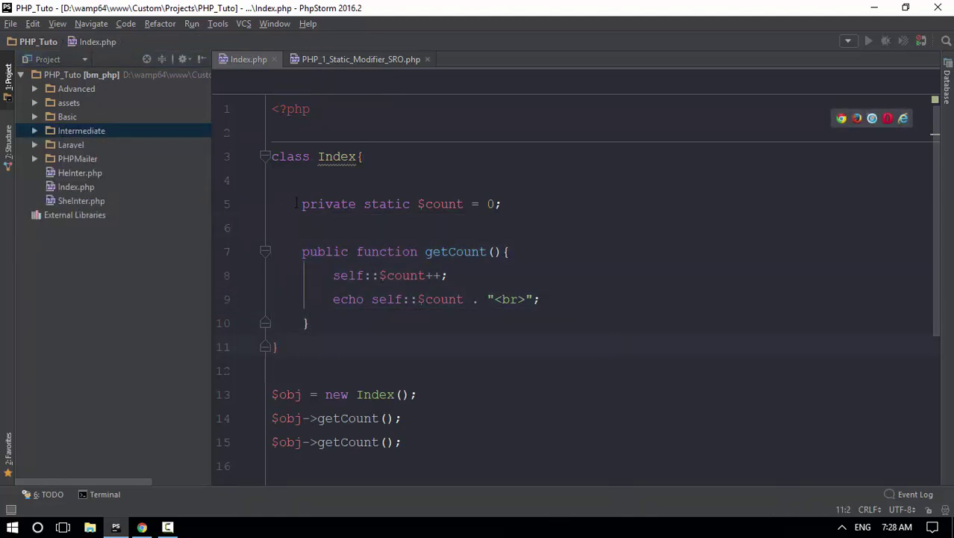
{"action": "left_click_drag", "start_coordinate": [296, 203], "coordinate": [357, 336]}
{"action": "left_click", "coordinate": [334, 157]}
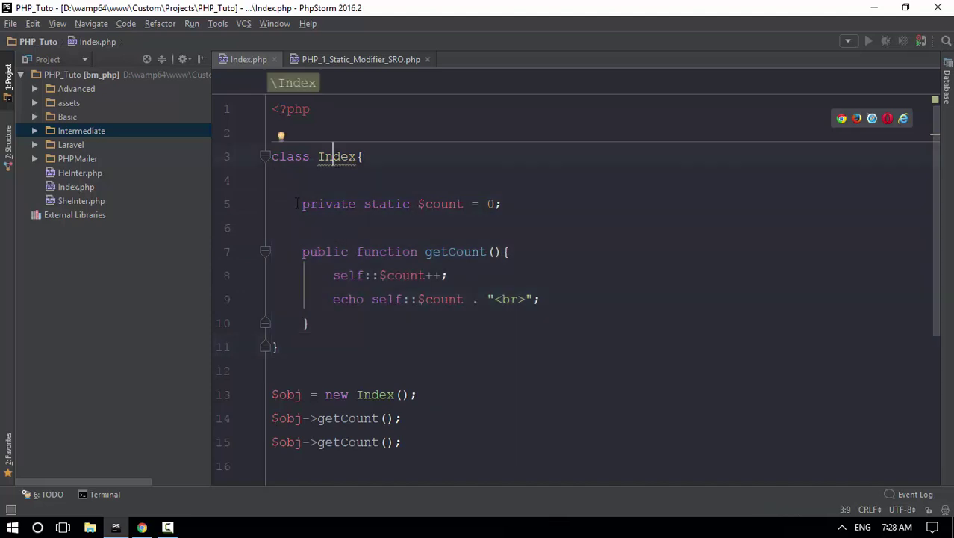
{"action": "left_click_drag", "start_coordinate": [297, 204], "coordinate": [366, 338]}
{"action": "left_click", "coordinate": [465, 366]}
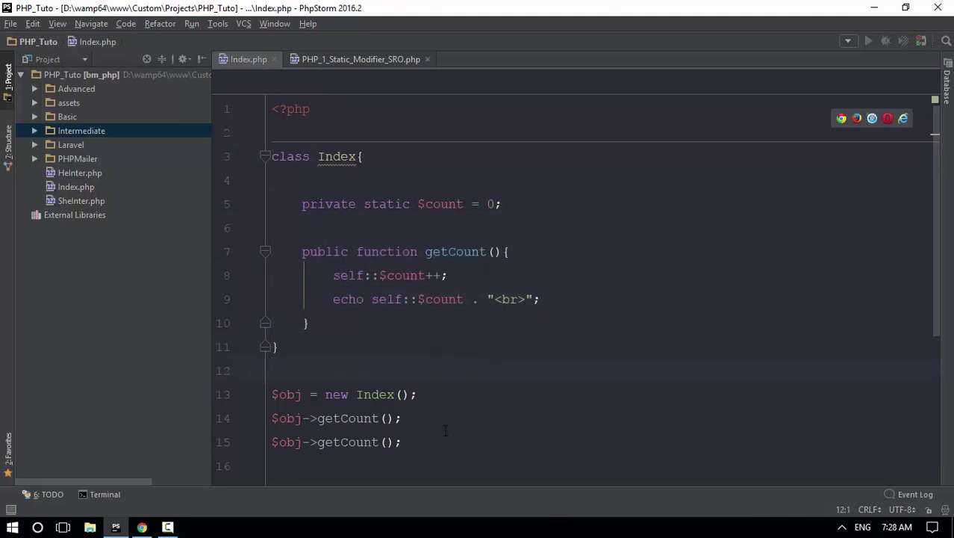
{"action": "scroll", "coordinate": [445, 431], "scroll_direction": "down", "scroll_amount": 2}
Duplicate the last $obj->getCount() and $aa->getCount() calls and save Index.php.
{"action": "left_click", "coordinate": [425, 300]}
{"action": "key", "text": "ctrl+d"}
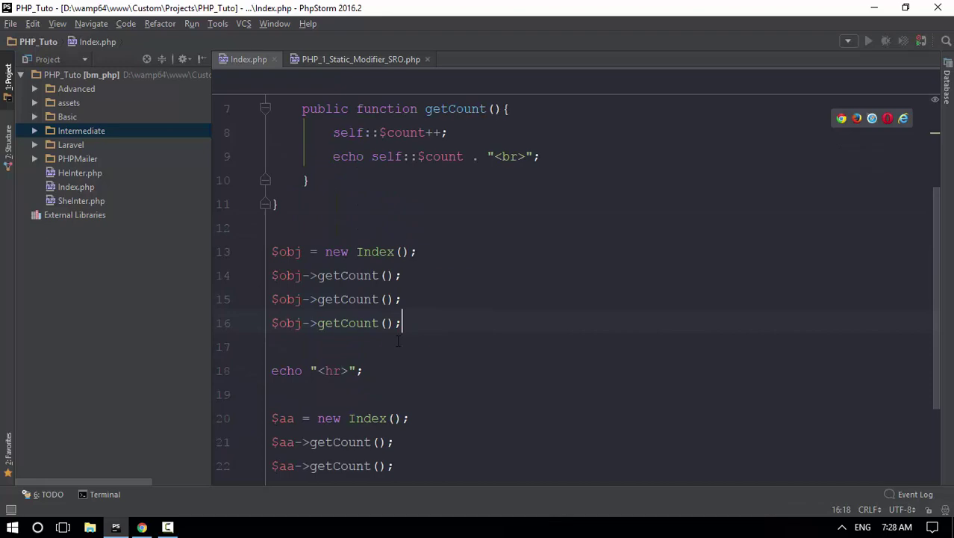
{"action": "scroll", "coordinate": [432, 399], "scroll_direction": "down", "scroll_amount": 2}
{"action": "left_click", "coordinate": [431, 400]}
{"action": "key", "text": "ctrl+d"}
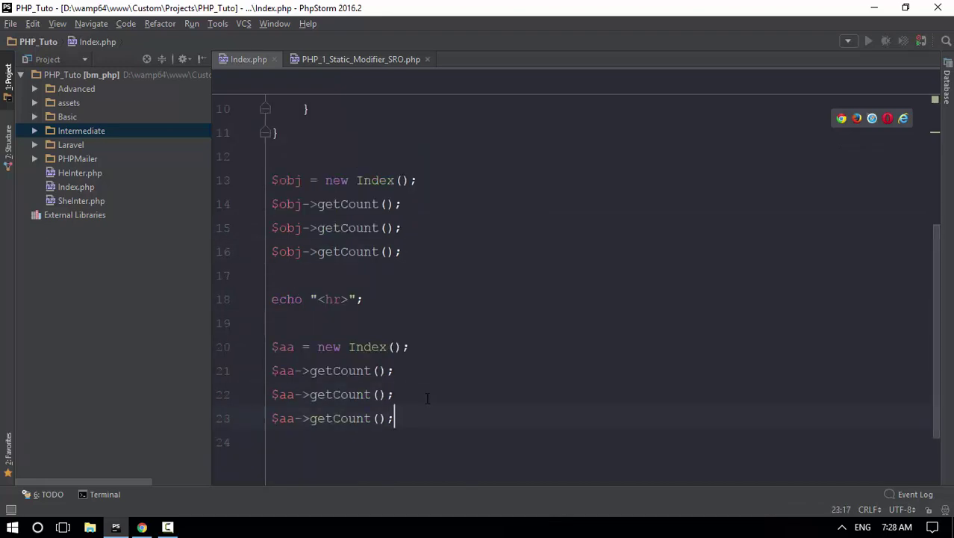
{"action": "key", "text": "ctrl+s"}
Reload Index.php in Chrome and confirm 1–3 above the divider and 4–6 below.
{"action": "key", "text": "alt+Tab"}
{"action": "left_click", "coordinate": [51, 33]}
{"action": "double_click", "coordinate": [13, 86]}
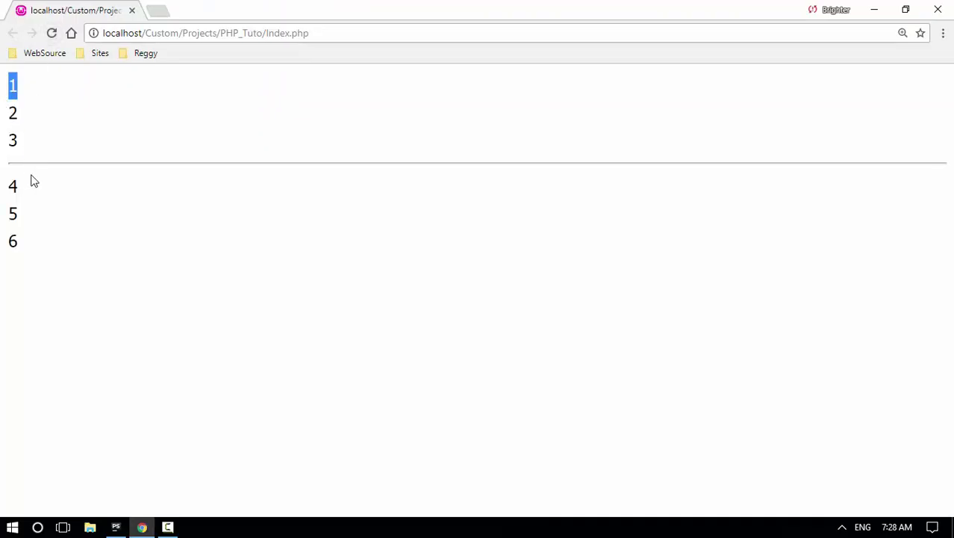
{"action": "left_click_drag", "start_coordinate": [13, 179], "coordinate": [13, 247]}
{"action": "left_click", "coordinate": [28, 142]}
{"action": "left_click_drag", "start_coordinate": [23, 150], "coordinate": [1, 71]}
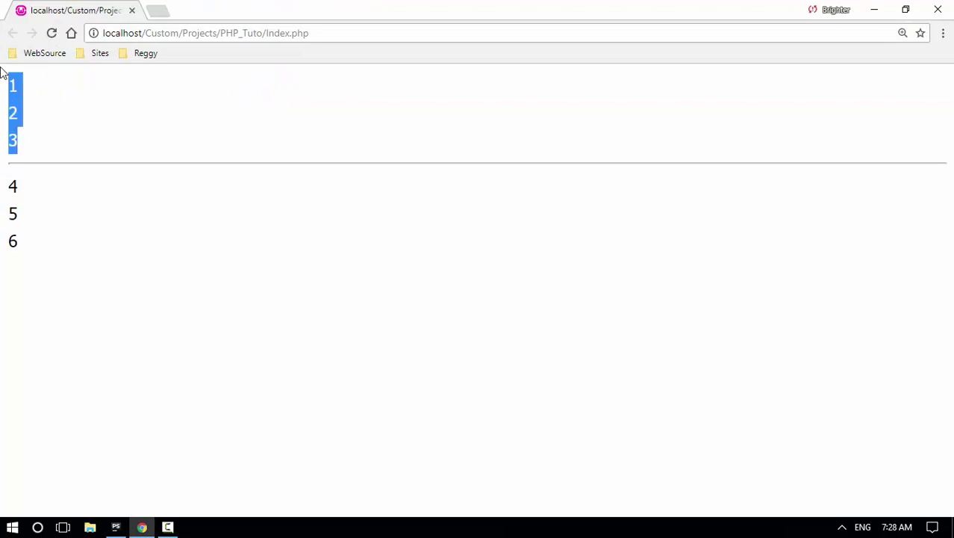
{"action": "left_click_drag", "start_coordinate": [23, 254], "coordinate": [7, 193]}
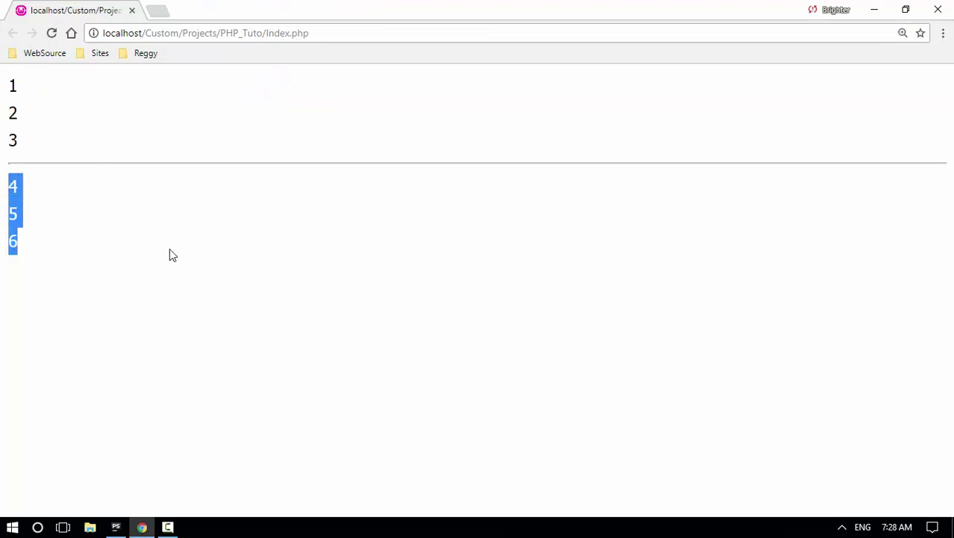
{"action": "key", "text": "alt+Tab"}
{"action": "scroll", "coordinate": [523, 262], "scroll_direction": "up", "scroll_amount": 5}
{"action": "left_click", "coordinate": [381, 204]}
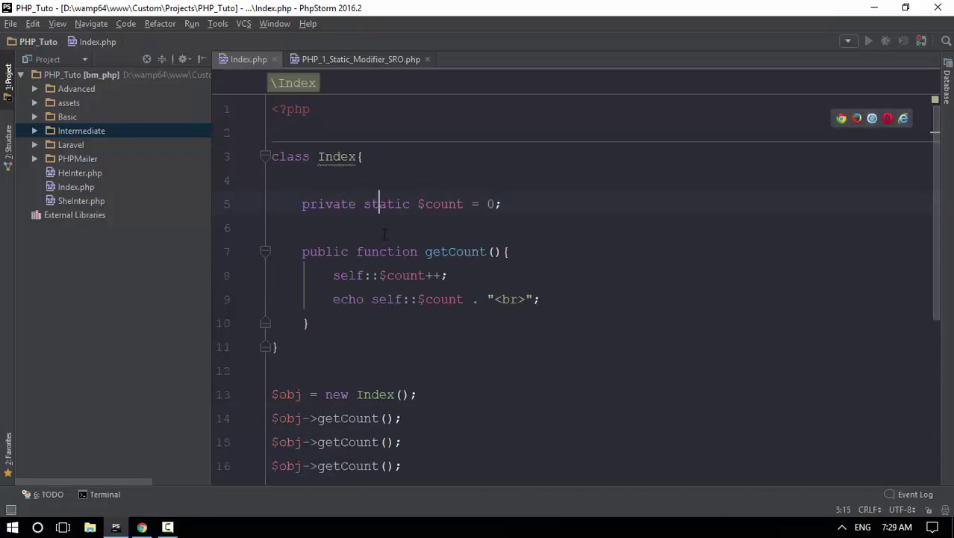